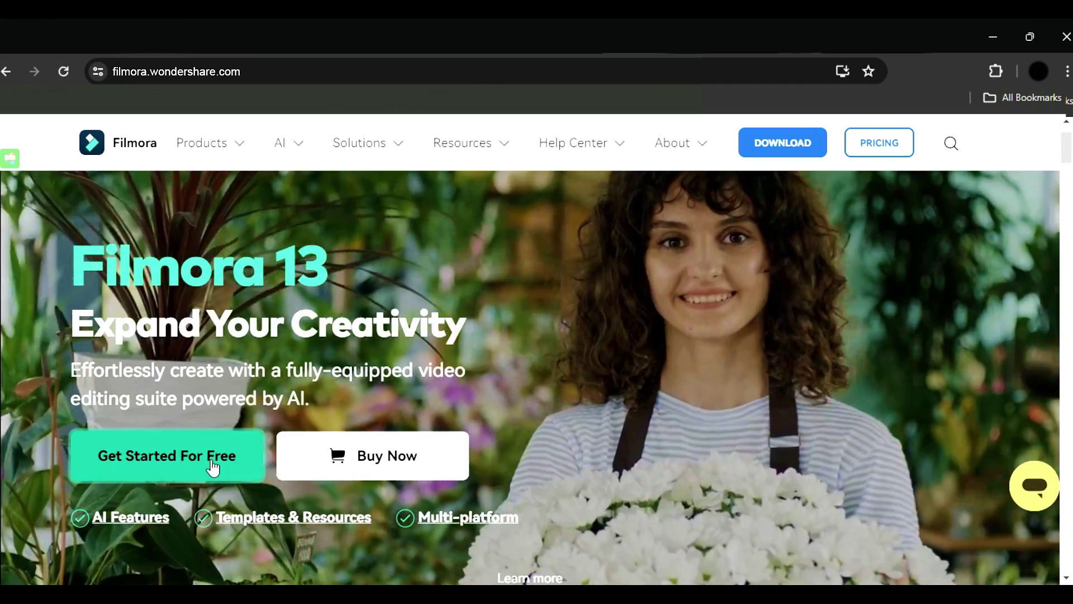
- Start the free Filmora installer download from the Wondershare website
click(211, 466)
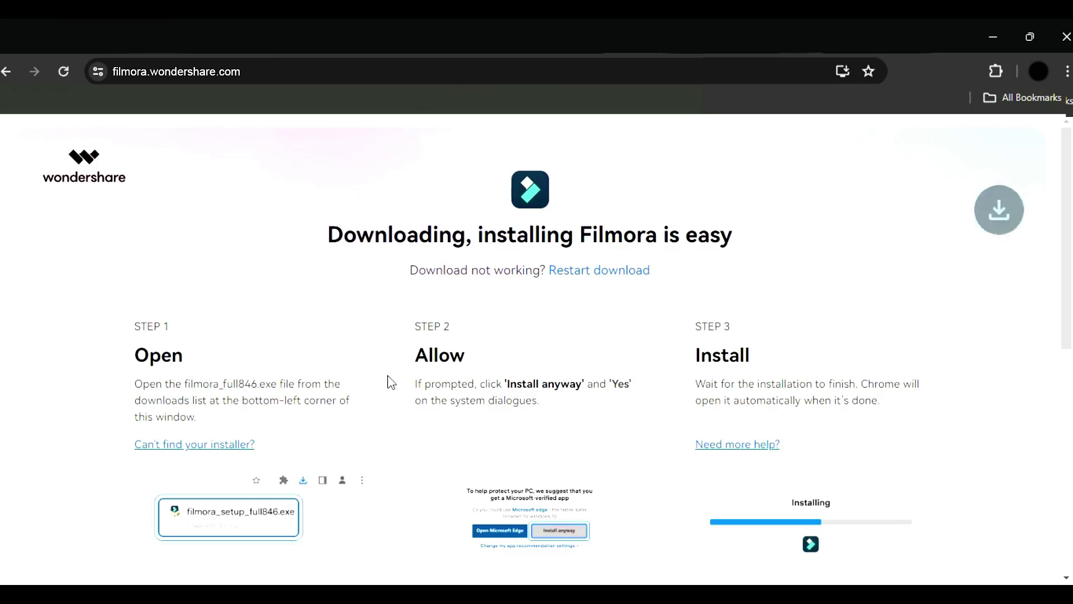
click(850, 124)
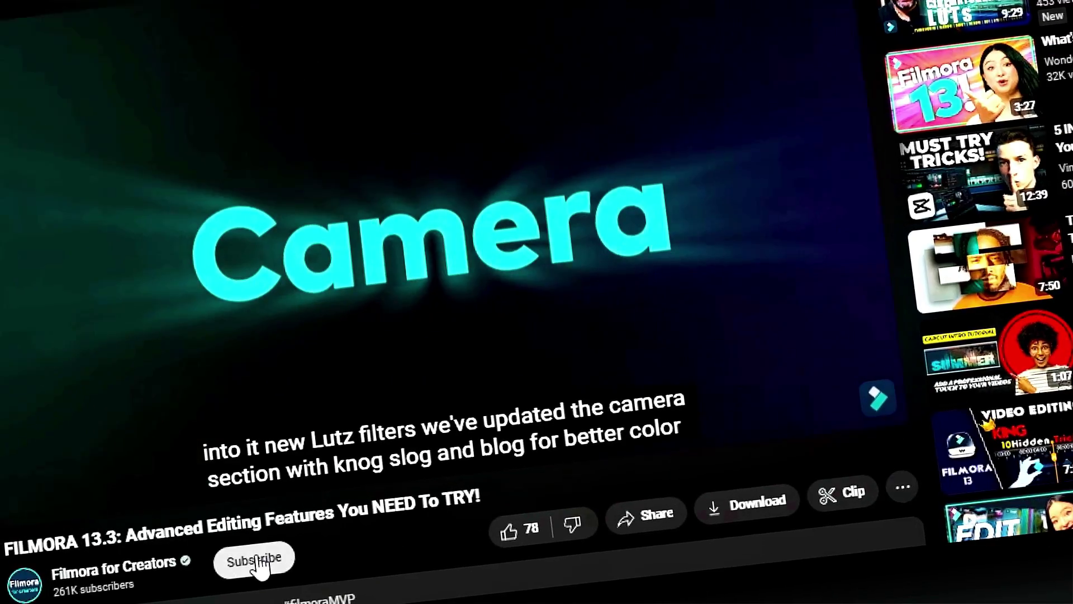
- Subscribe to the Filmora for Creators channel and like its FILMORA 13.3 video
click(256, 563)
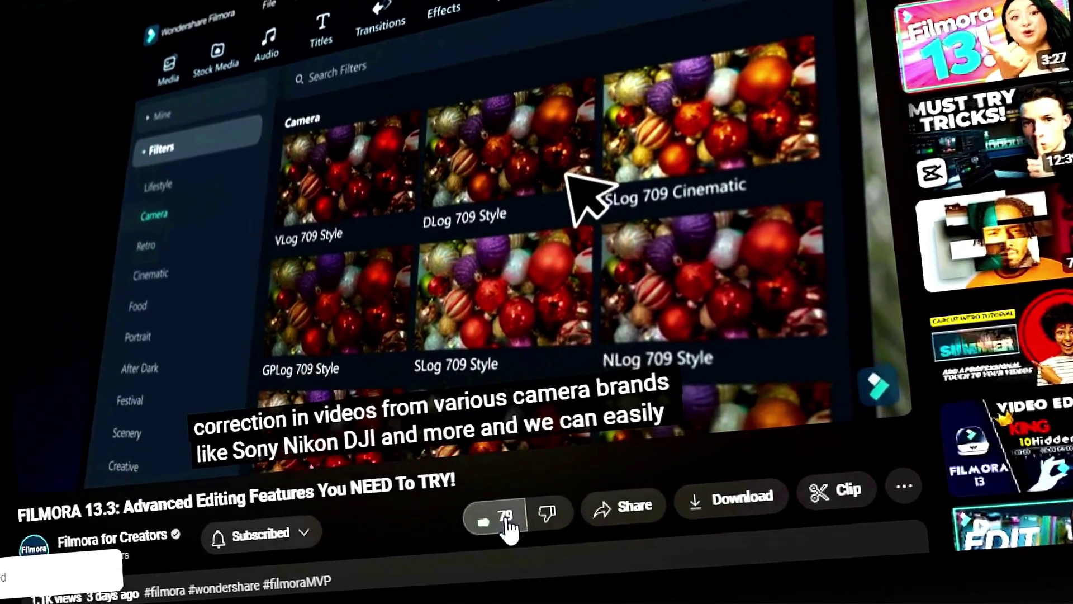
click(508, 522)
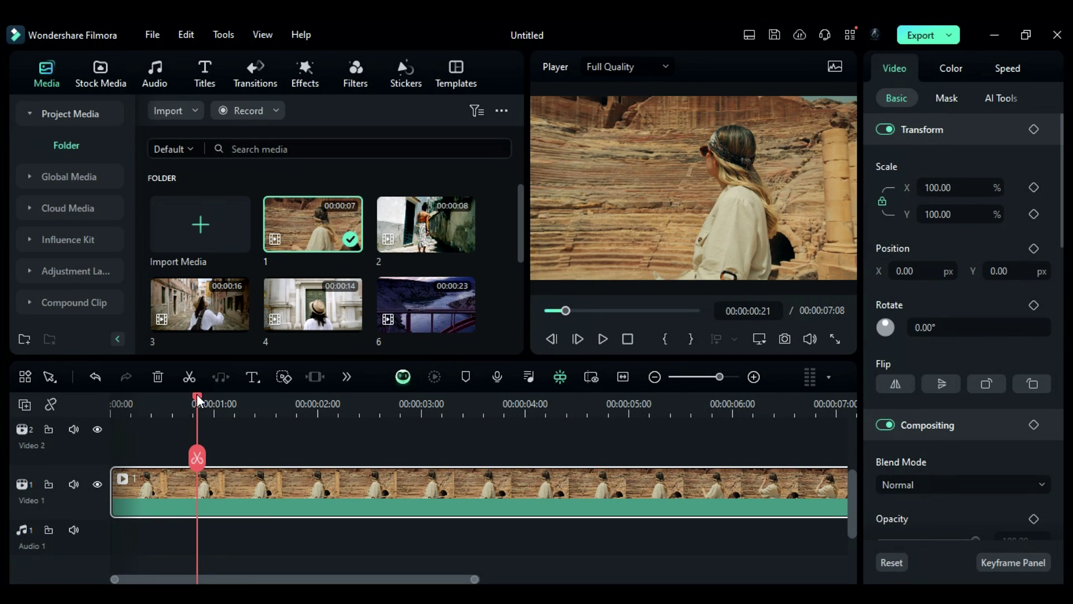
- In Filmora, split clip 1 at 00:00:00:20 and delete the part after the cut
drag(197, 394, 193, 394)
click(194, 457)
key(Delete)
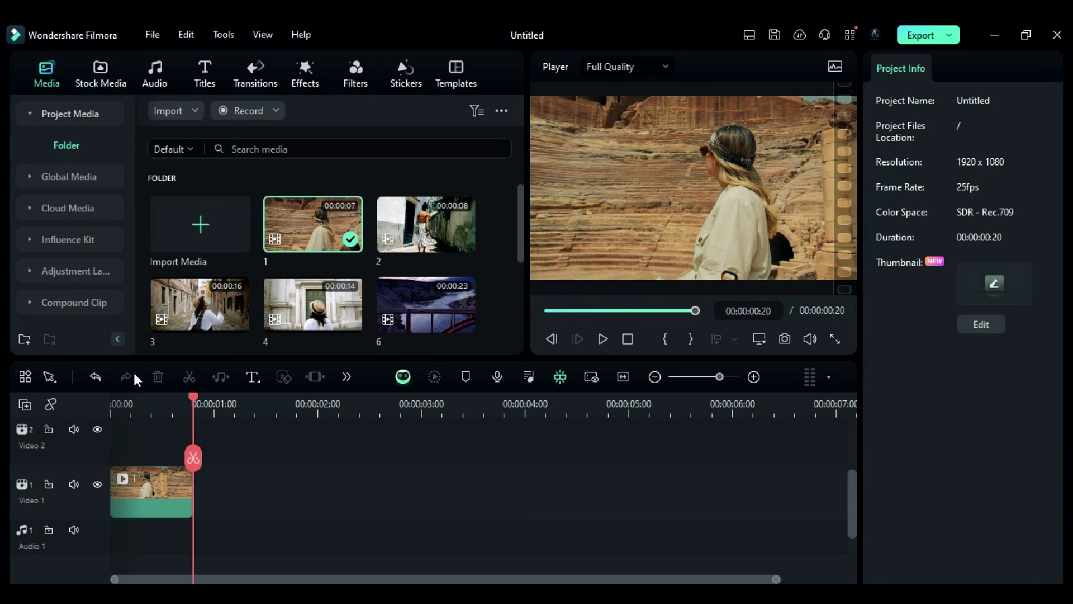
- Add the White solid color on the track above clip 1 and trim it to end at 00:00:00:20
click(101, 79)
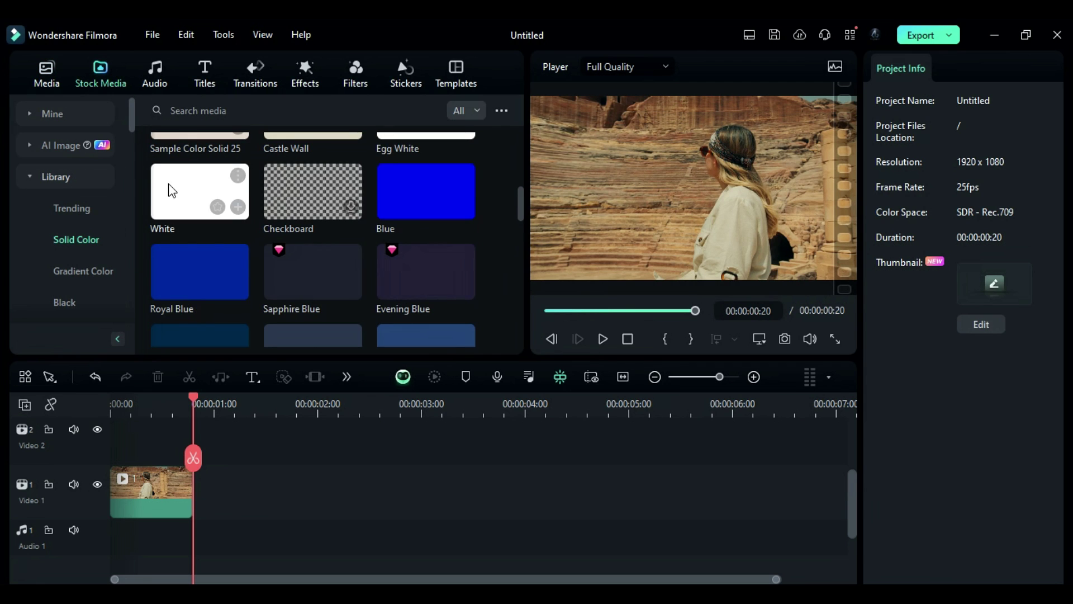
drag(168, 187, 137, 461)
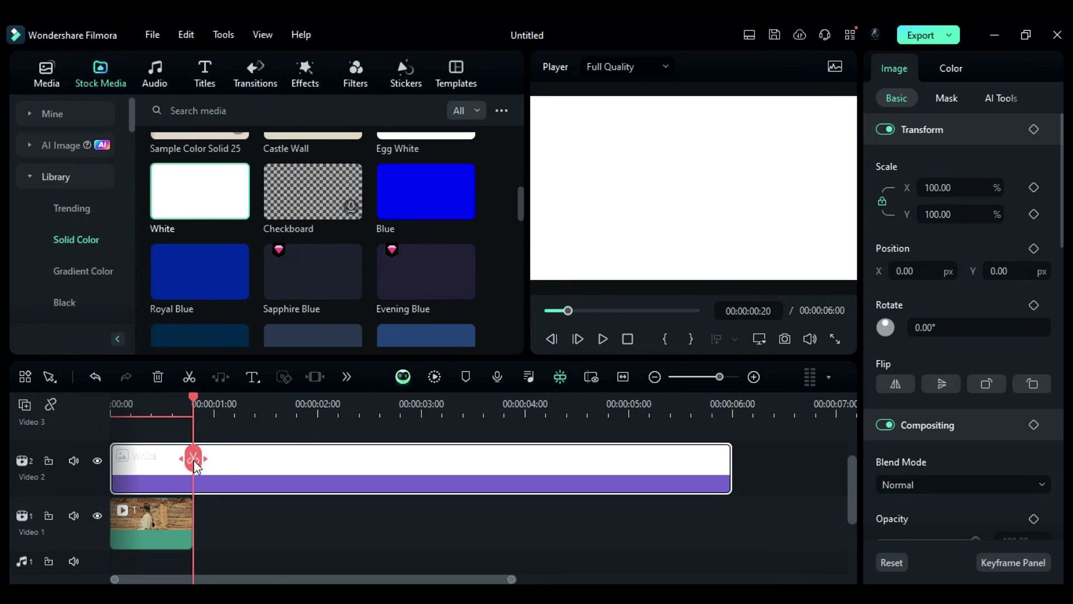
click(194, 459)
click(226, 473)
key(Delete)
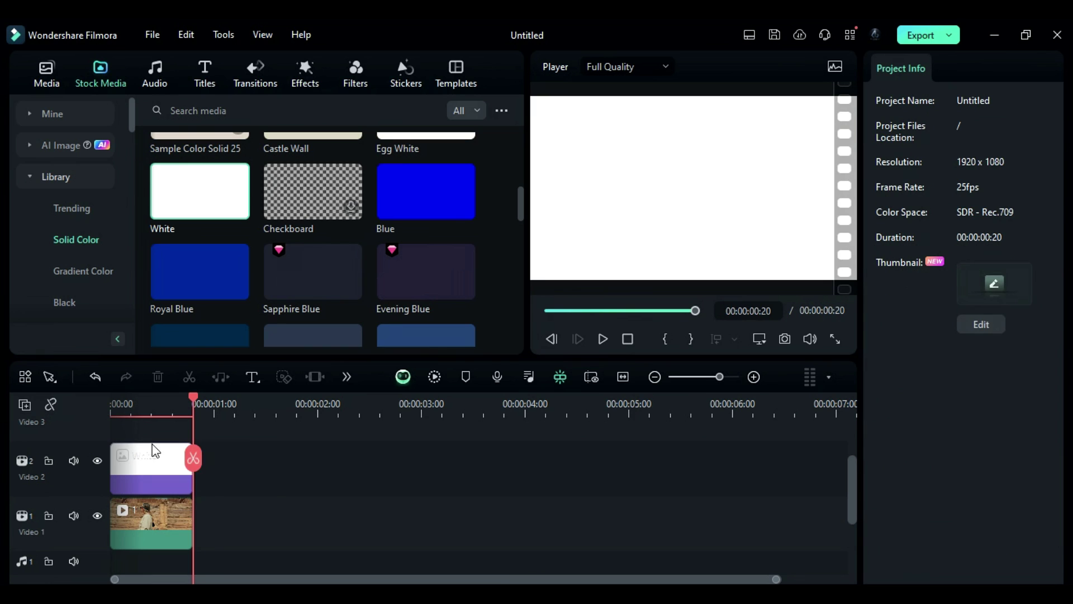
- Set the white clip's Y position to 540 px
click(156, 450)
click(995, 272)
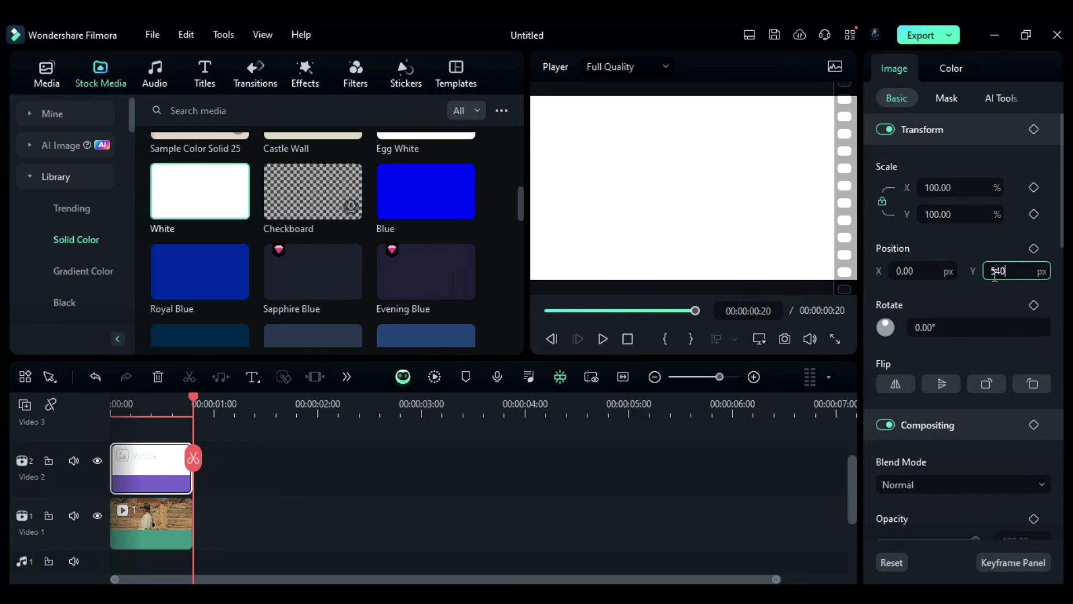
text(540)
key(Return)
- Add a second White solid color on Video 3 and trim it to end at 00:00:00:20
drag(184, 200, 146, 441)
click(193, 459)
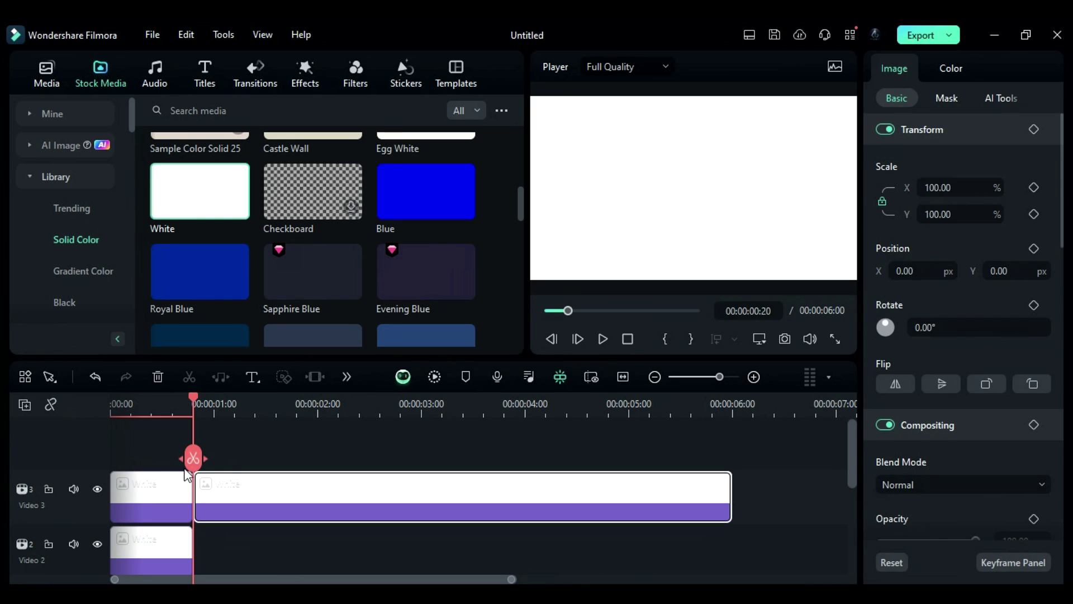
key(Delete)
- Set the Y position of the white clip on Video 3 to -540 px
click(174, 496)
click(1001, 273)
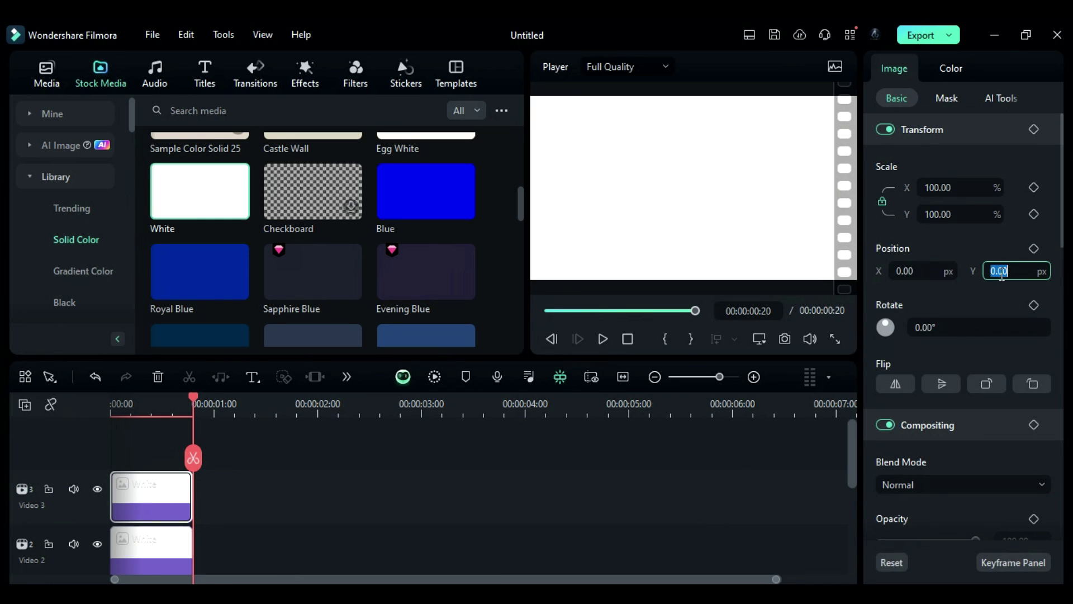
text(-540)
key(Return)
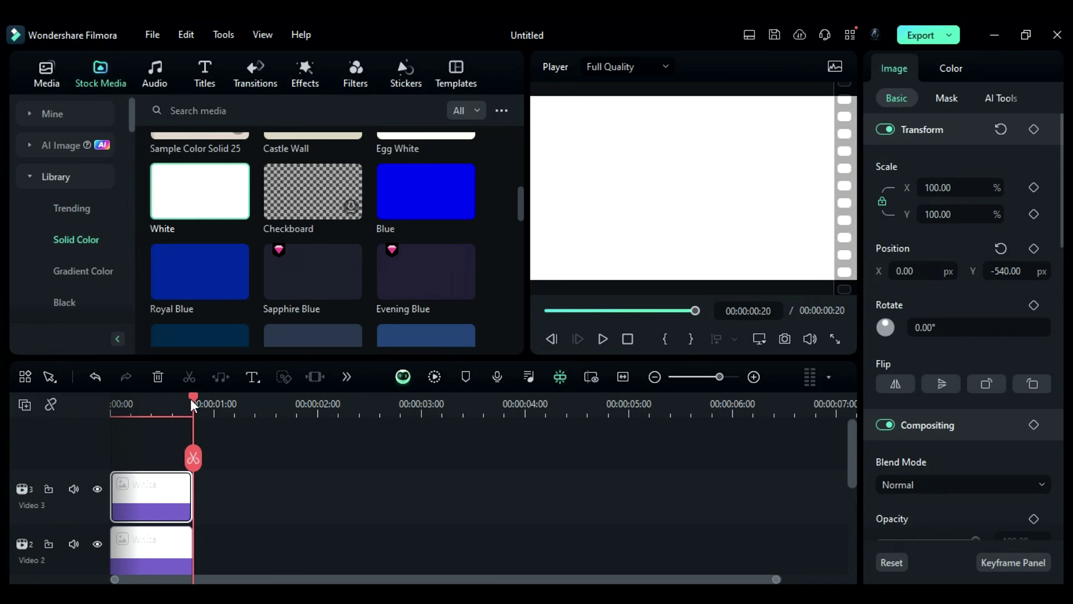
- Add position keyframes to both white clips at the start of the timeline
drag(192, 404, 111, 408)
scroll(162, 481, down, 1)
click(1034, 248)
click(187, 525)
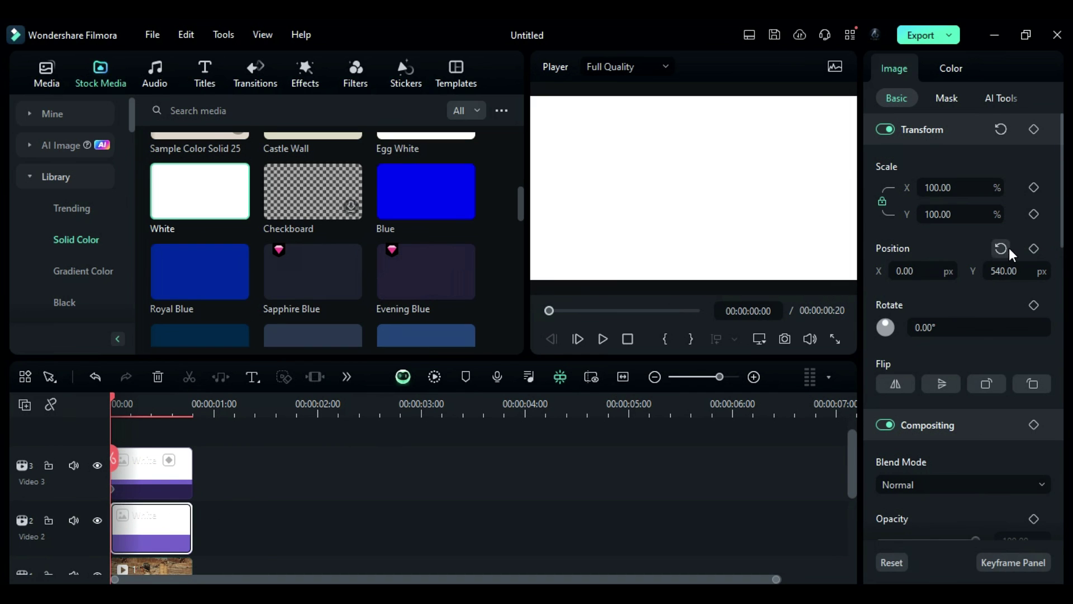
click(1034, 248)
- At 00:00:00:14, keyframe both white clips out of the frame, the Video 3 one at Y -1083 px, and preview the opening
click(120, 407)
drag(122, 408, 168, 426)
drag(1015, 271, 955, 273)
click(180, 475)
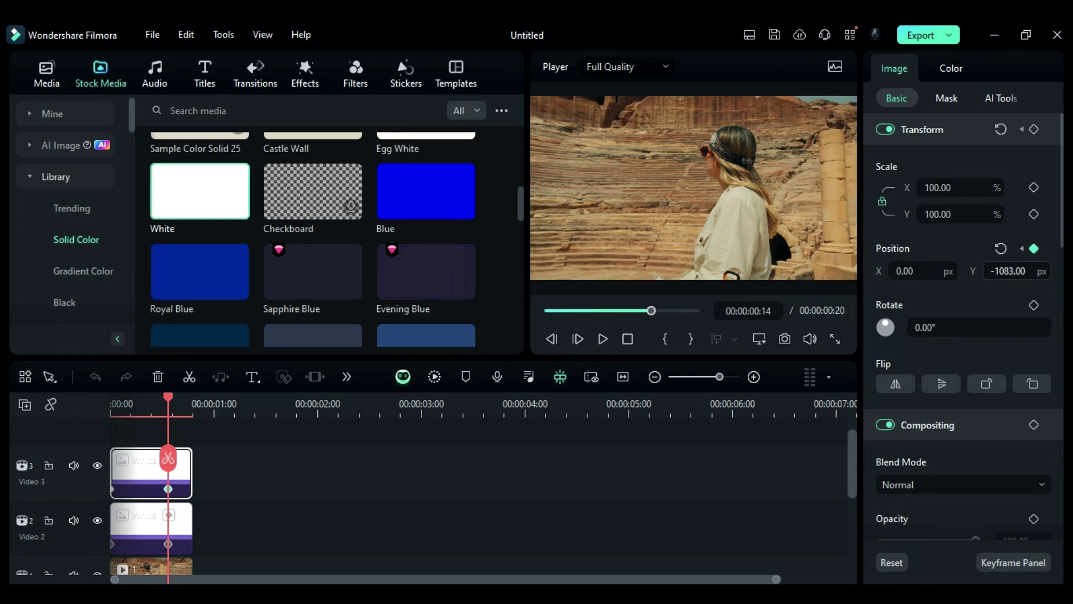
click(114, 406)
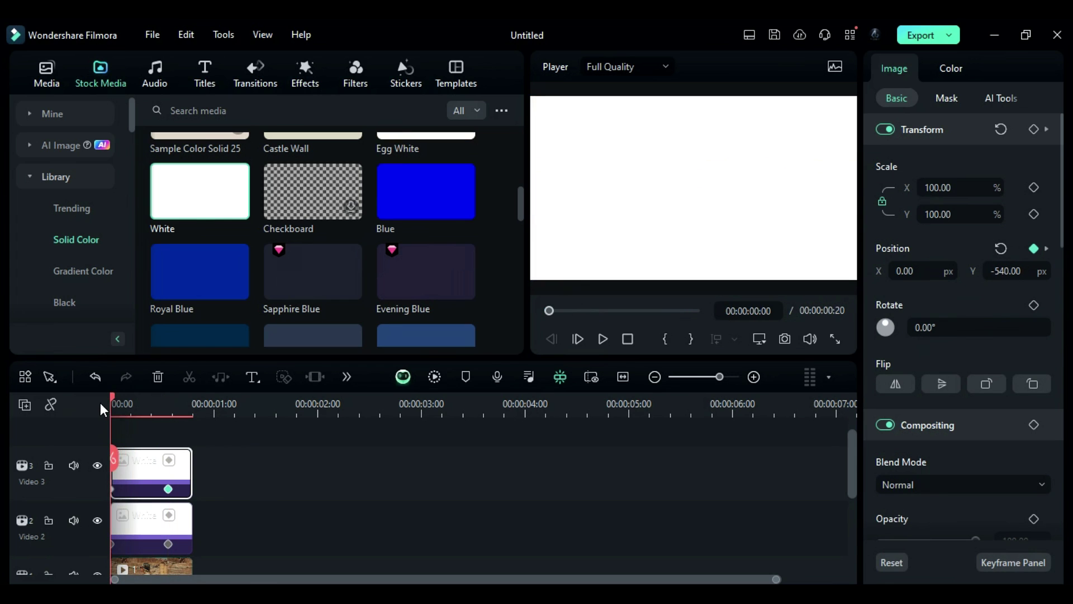
key(space)
- Place clip 2 on Video 2 directly after the white clip and trim it to end at 00:00:02:13
click(44, 72)
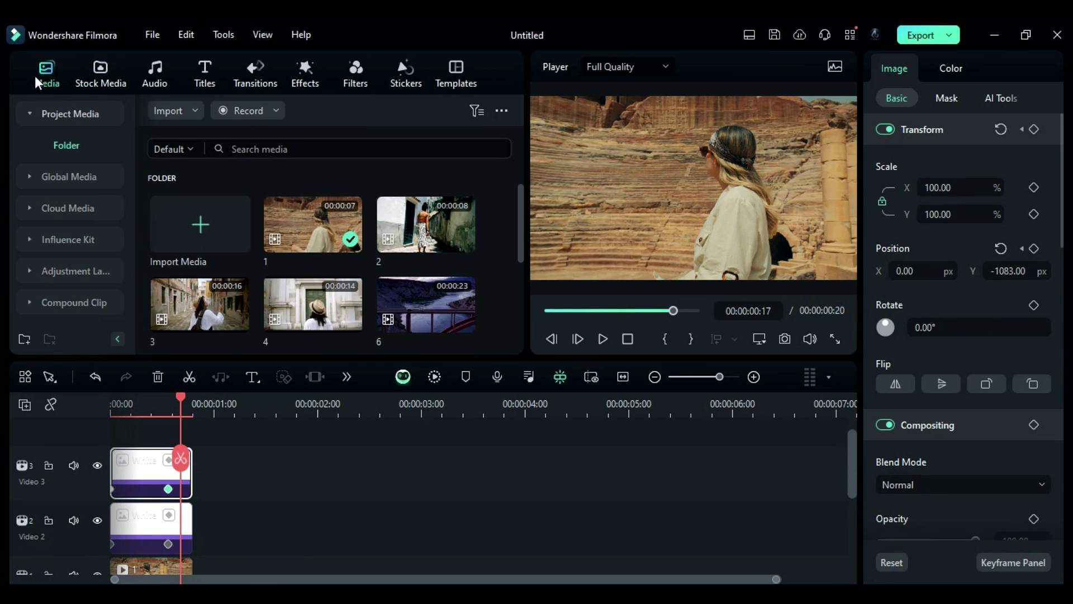
drag(425, 223, 208, 520)
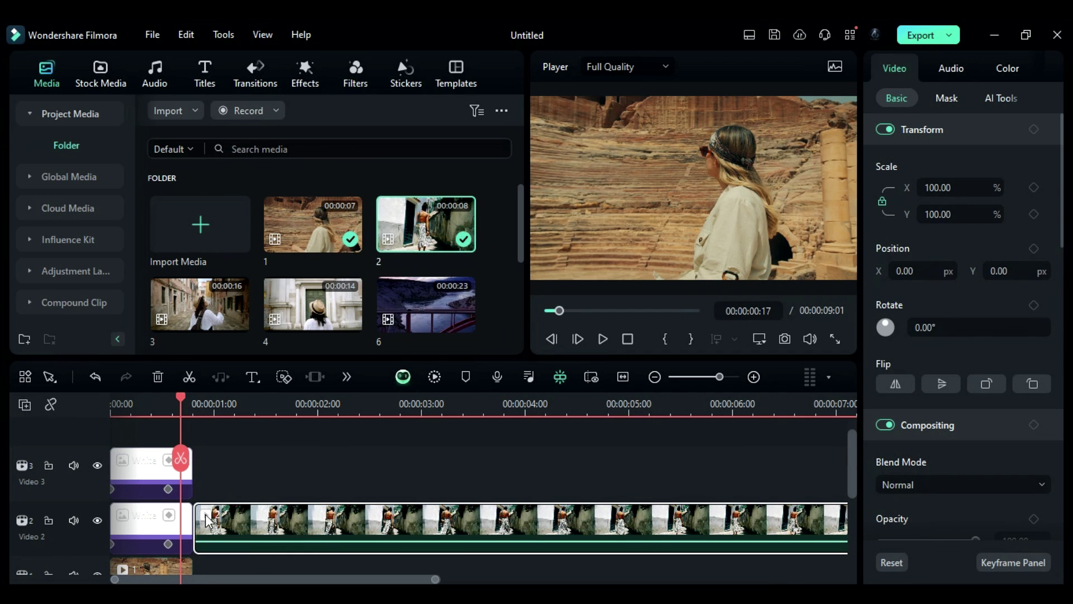
drag(180, 405, 369, 441)
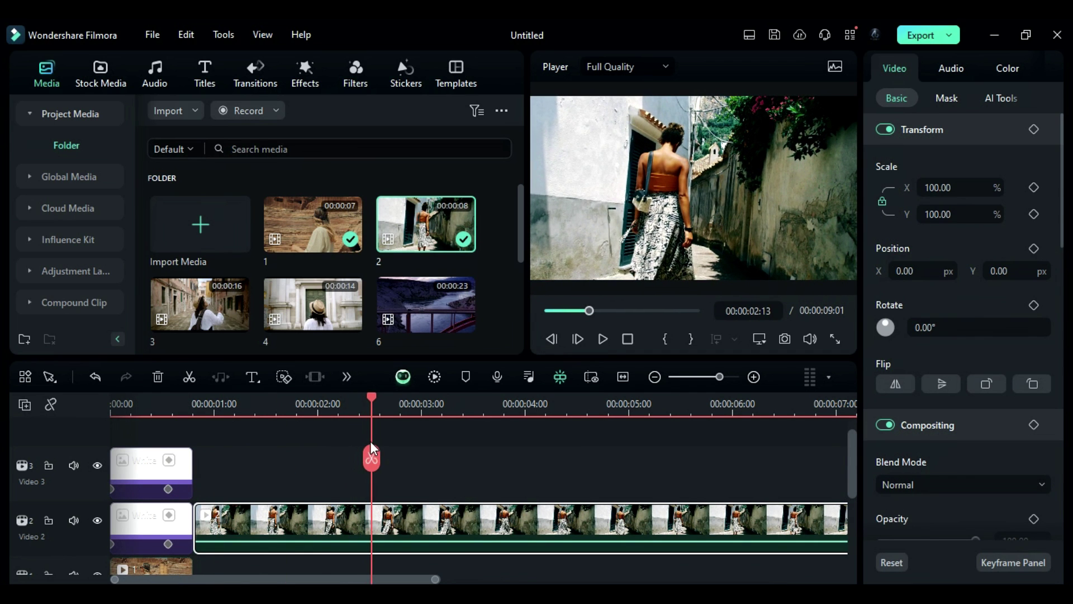
click(372, 458)
key(Delete)
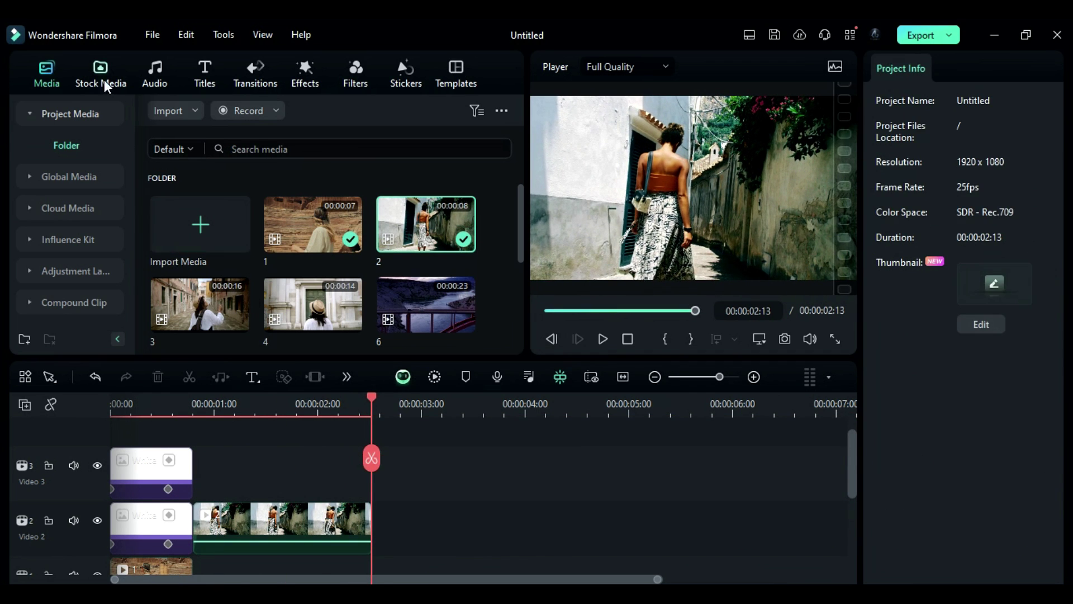
- Add another White solid color on Video 3 over the start of clip 2 and shorten it to about 13 frames
click(100, 72)
drag(200, 191, 208, 465)
drag(221, 407, 235, 427)
drag(814, 492, 238, 478)
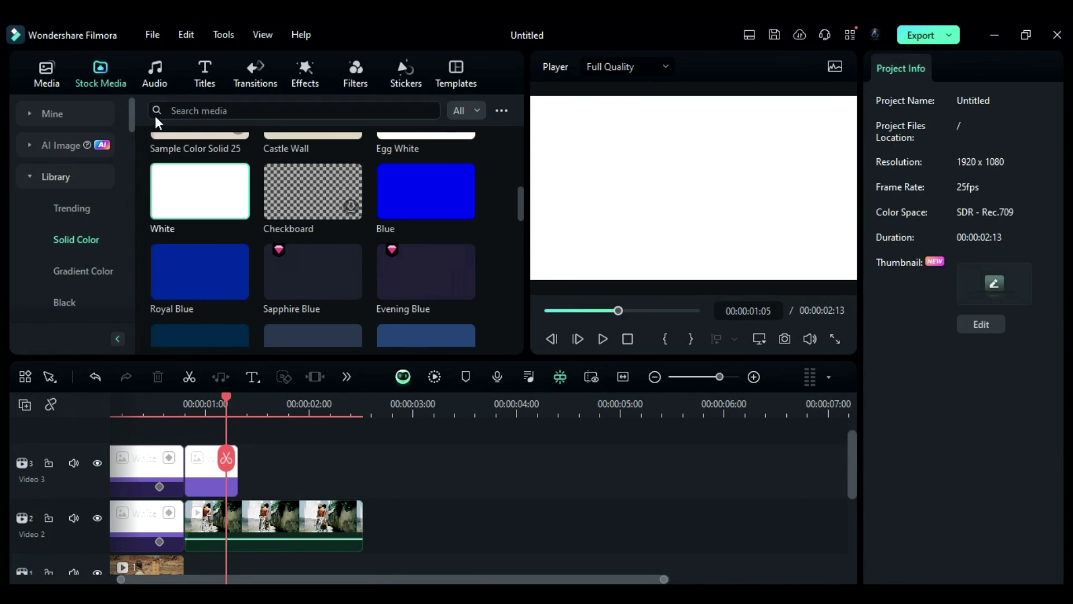
- Add a Default Title above the new white clip and trim it to the same length
click(193, 81)
drag(222, 178, 188, 444)
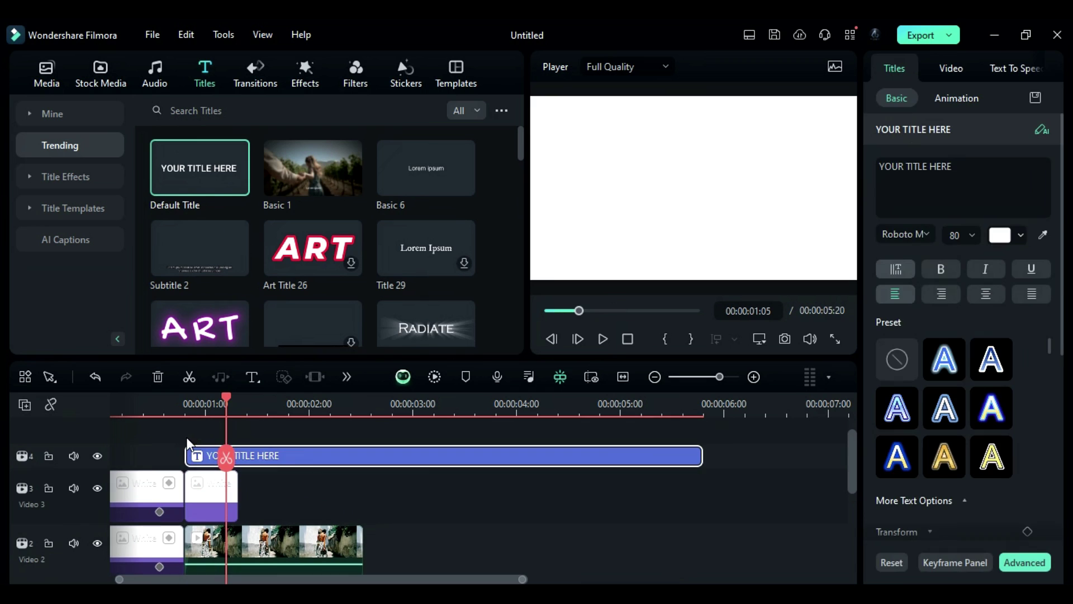
drag(701, 455, 236, 453)
- Color the title text bright green and change its font to a bold Montserrat
click(994, 236)
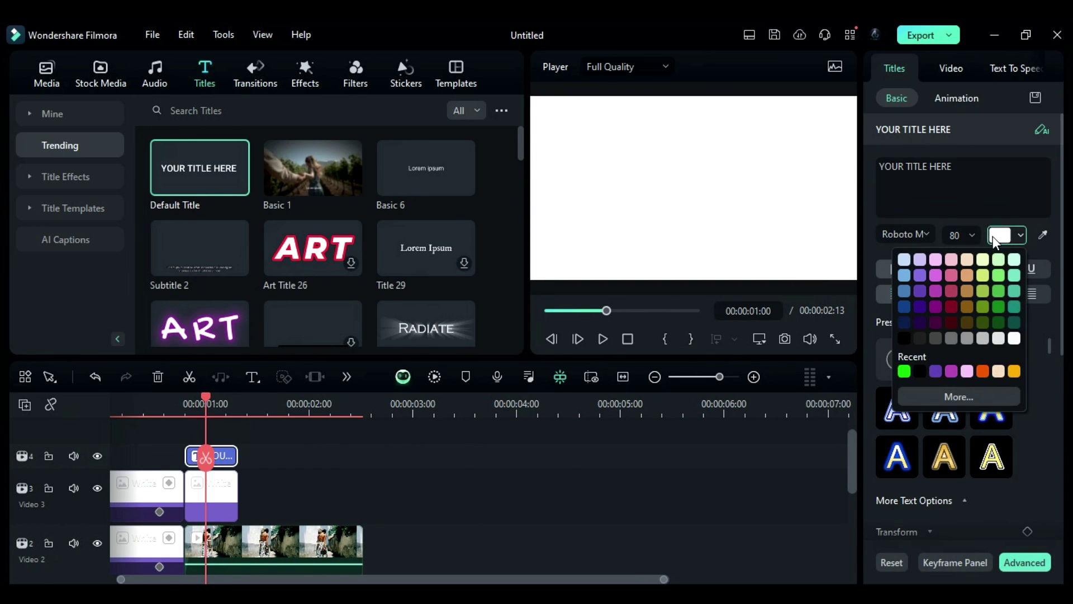
click(909, 371)
click(915, 234)
key(ctrl+a)
text(mont)
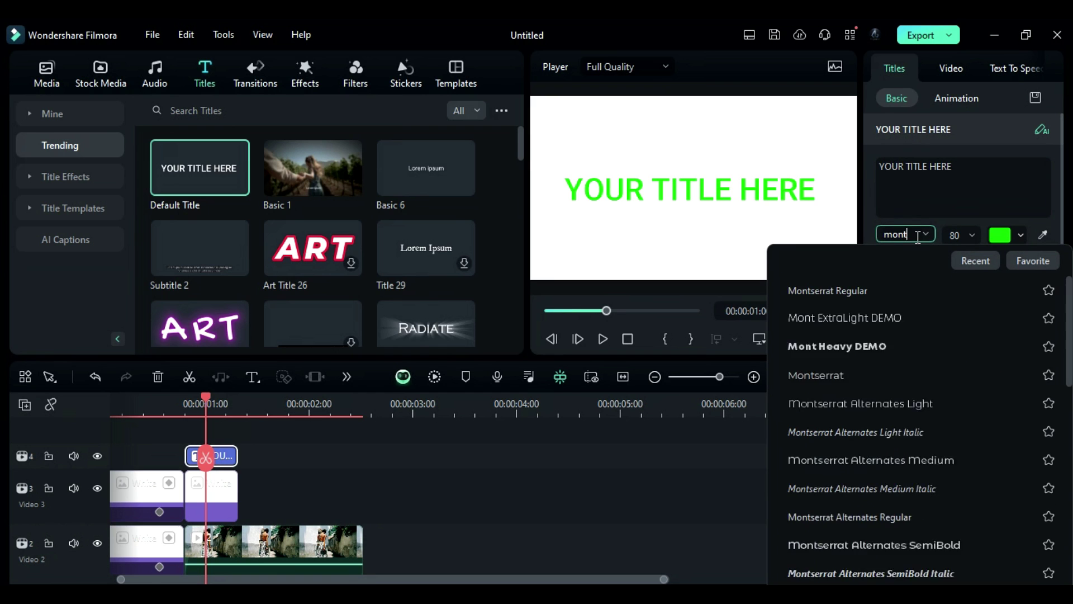
scroll(884, 482, down, 5)
click(884, 482)
- Change the title text to FILMORA and set its font size to 90
drag(953, 167, 871, 146)
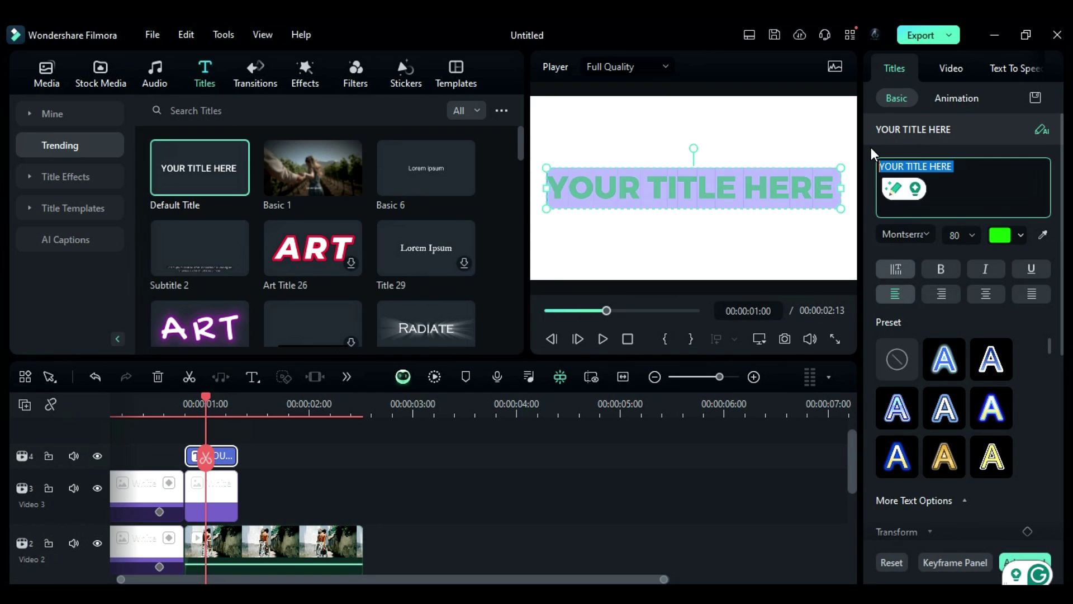
text(FILMORA)
click(974, 237)
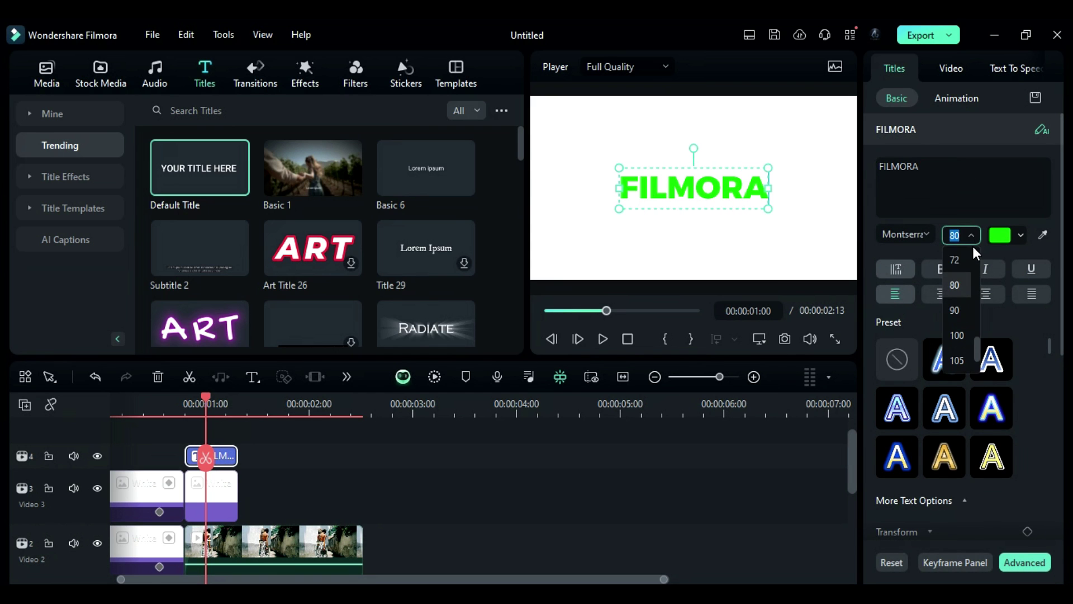
click(960, 304)
- Combine the FILMORA title and the white clip beneath it into a compound clip named title
drag(264, 453, 227, 515)
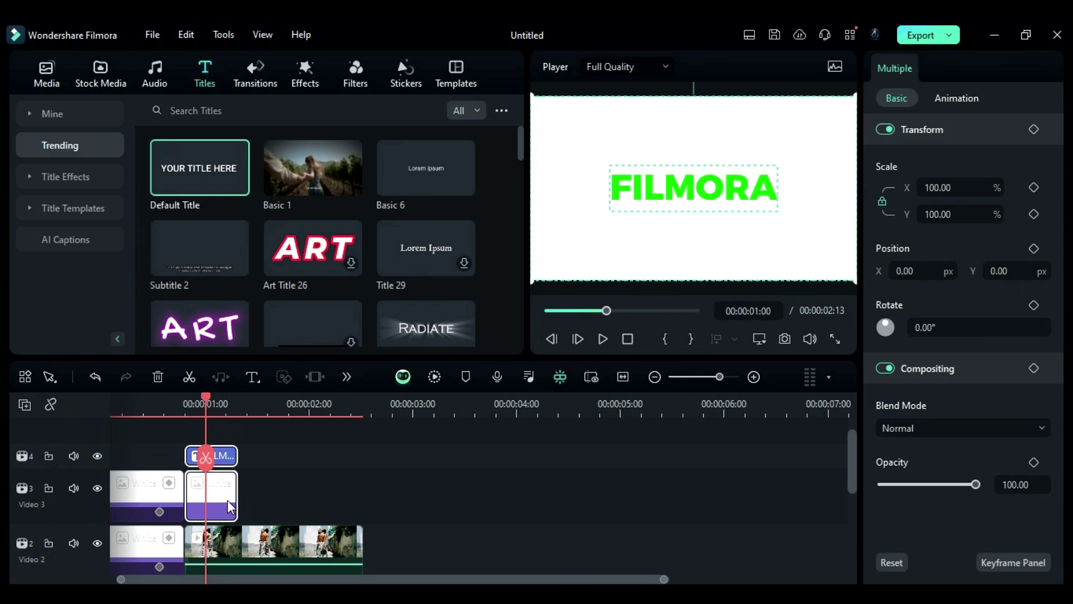
right_click(260, 466)
click(311, 384)
text(title)
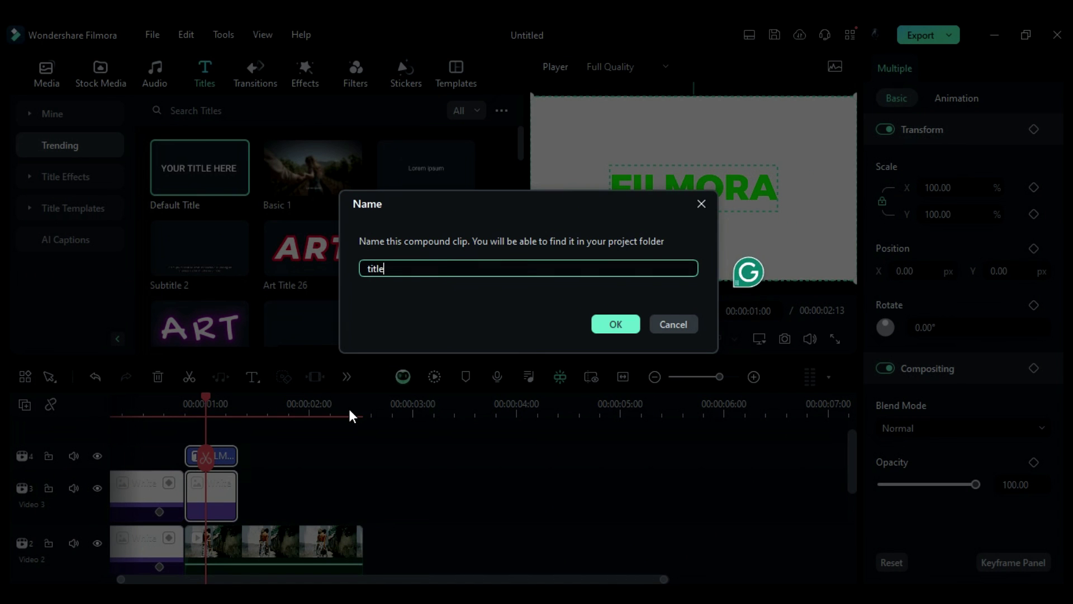
key(Return)
- With the playhead at 00:00:00:20, set the compound clip's scale to 3000%
drag(216, 403, 196, 403)
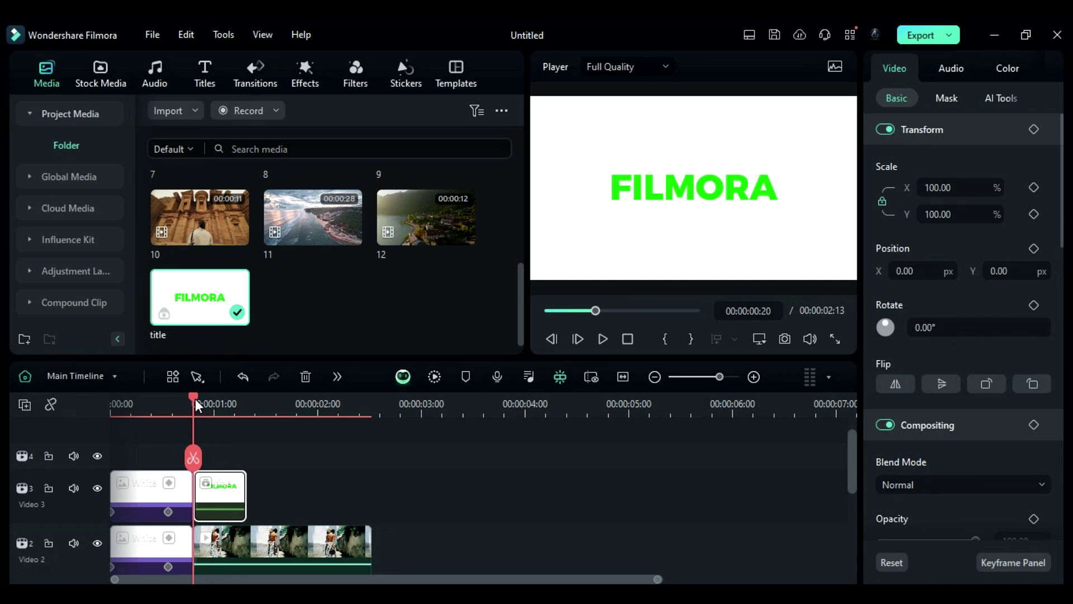
click(958, 217)
text(3000)
key(Return)
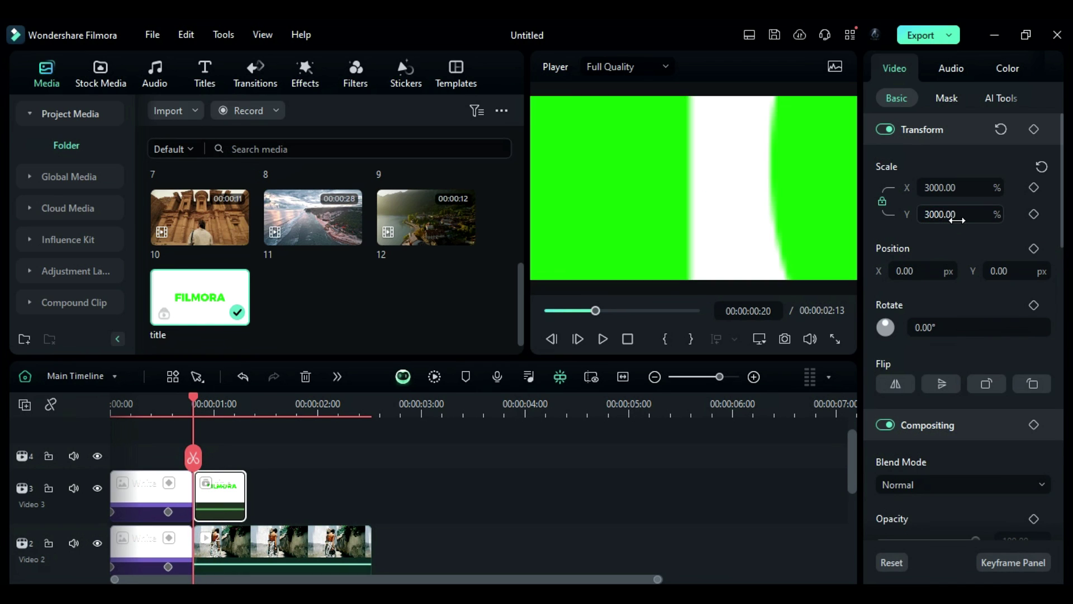
- Set the compound clip's Y position to 2627 px and add keyframes for all its transform properties at 00:00:00:20
click(1002, 270)
text(262)
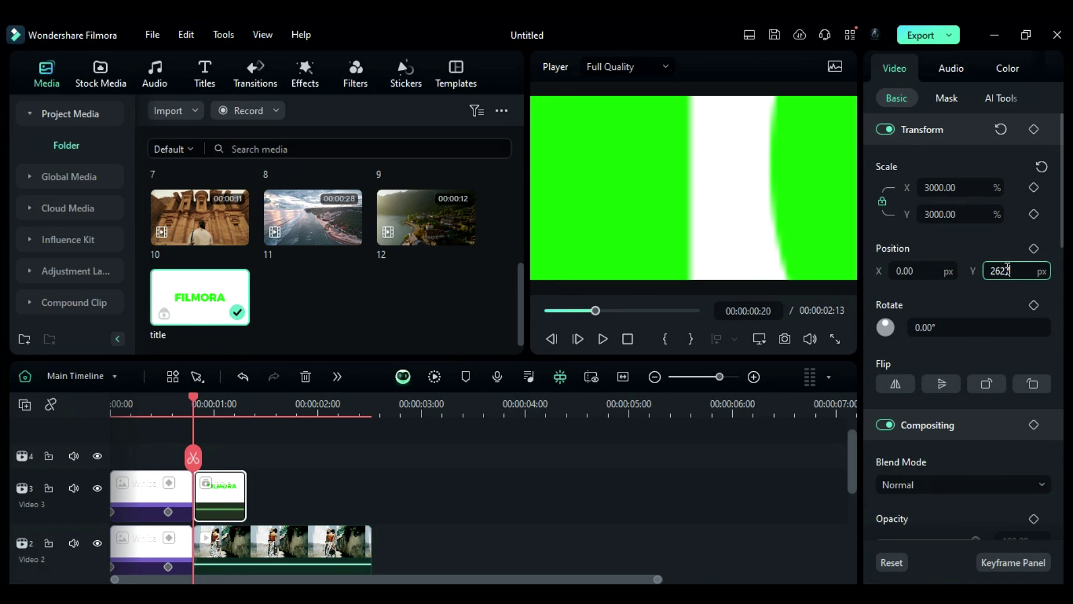
text(7)
key(Return)
click(1034, 132)
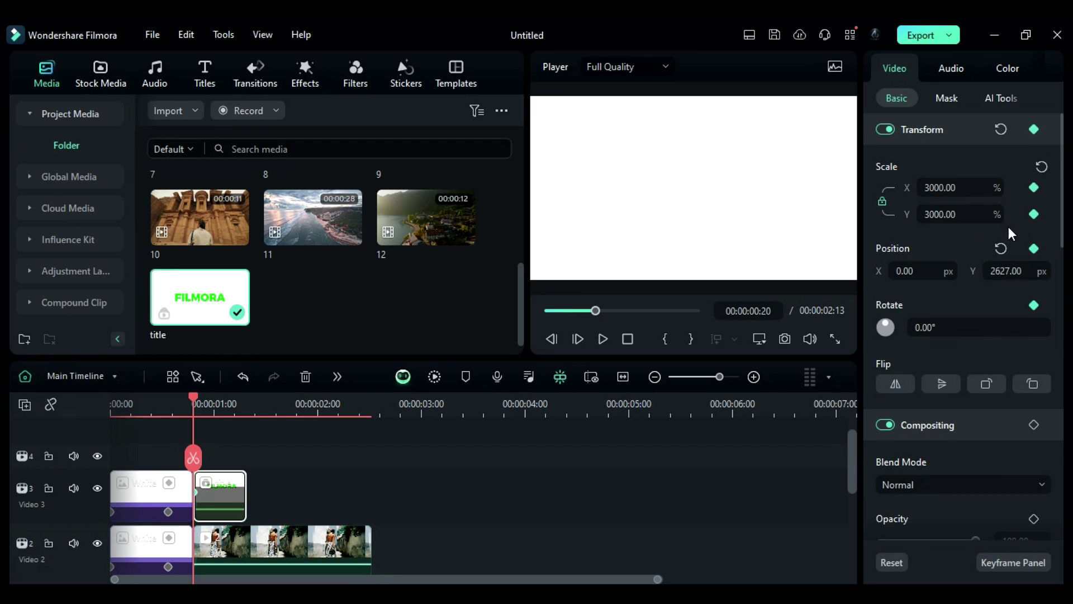
- At 00:00:01:00, keyframe the compound clip's Y position to 0 px
drag(186, 404, 214, 405)
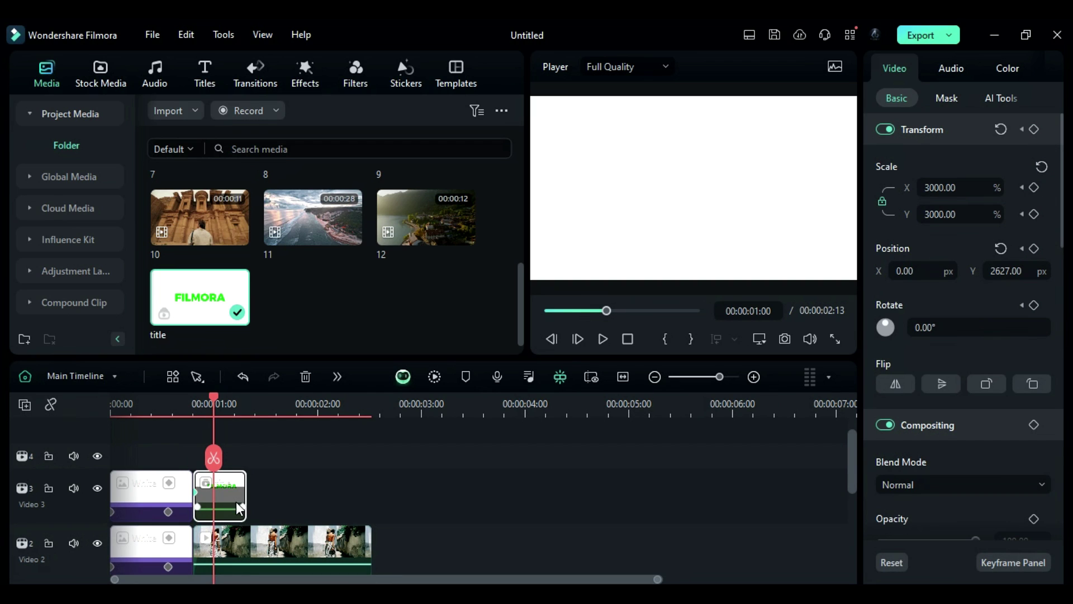
click(1035, 276)
text(0)
key(Return)
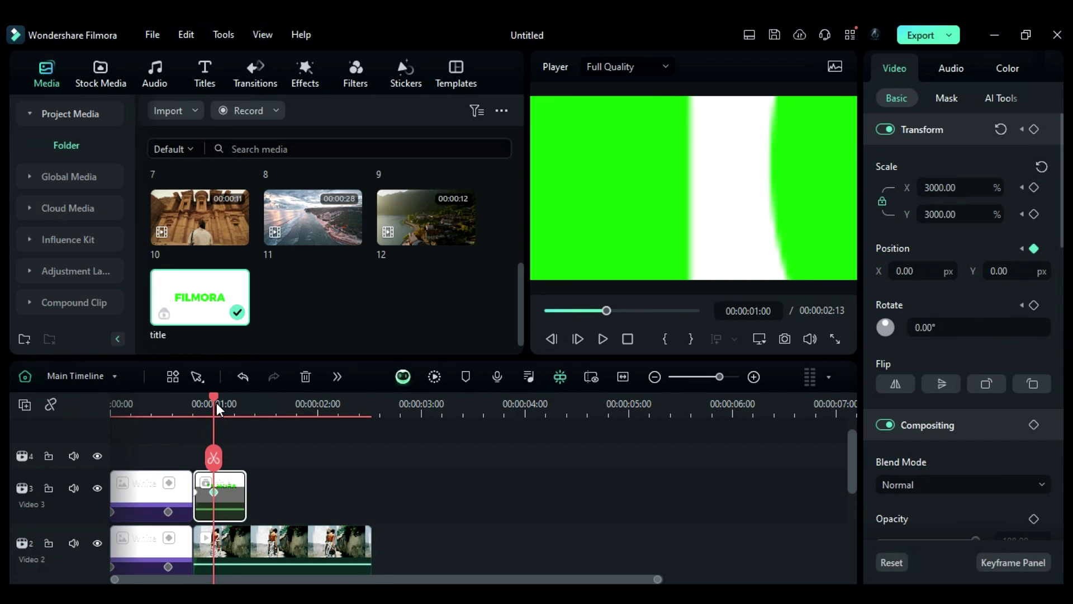
- At 00:00:01:05, keyframe the compound clip's scale to 100%
drag(217, 410, 235, 406)
click(969, 214)
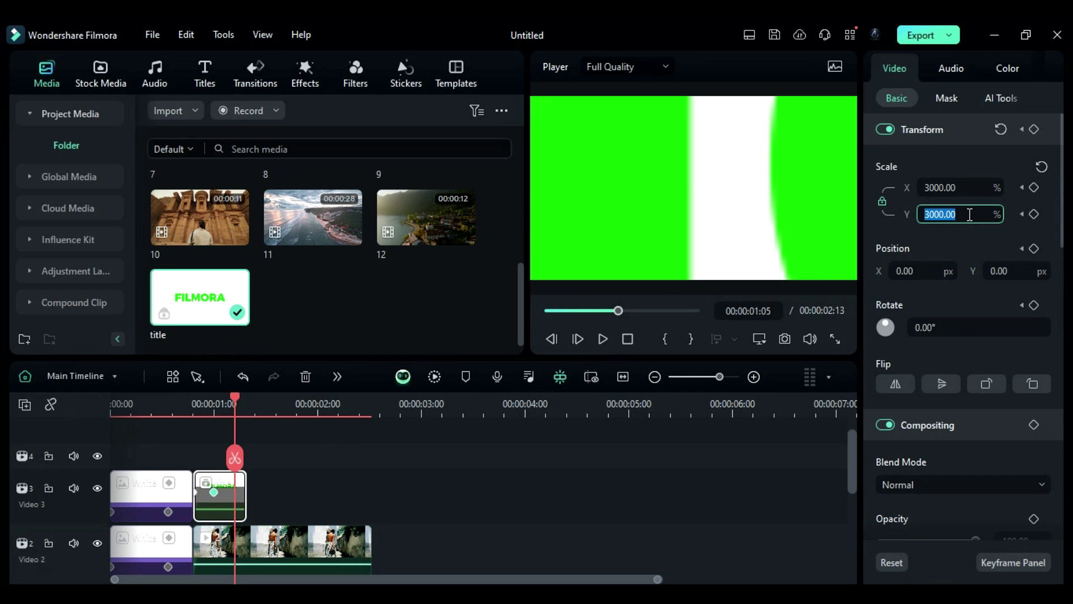
text(100)
key(Return)
- Copy the green FILMORA title from inside the title compound clip and paste it after that clip on the Video 3 track
double_click(219, 498)
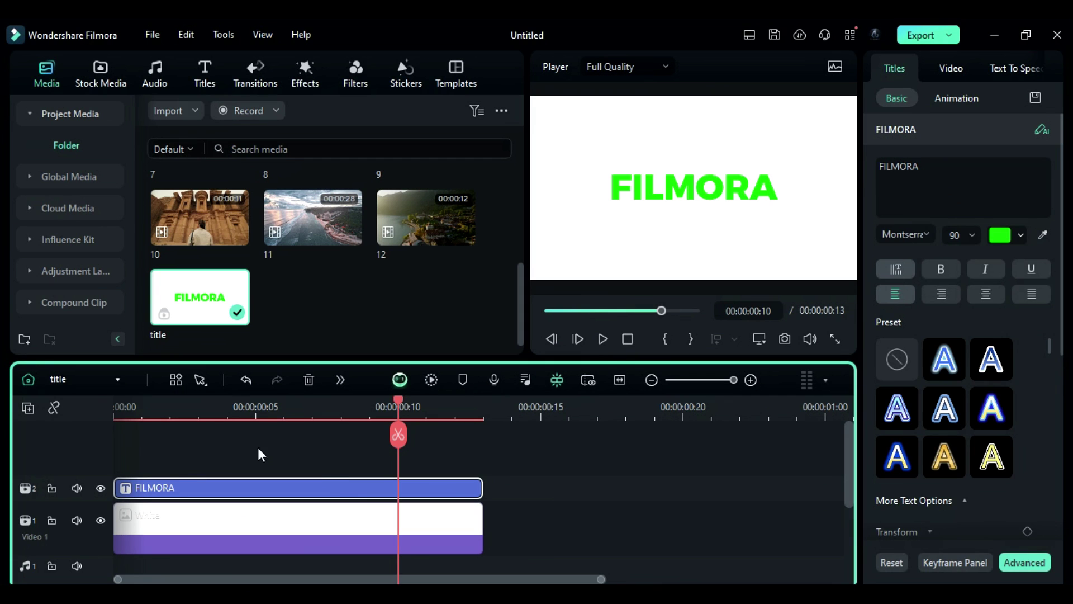
click(26, 379)
click(252, 406)
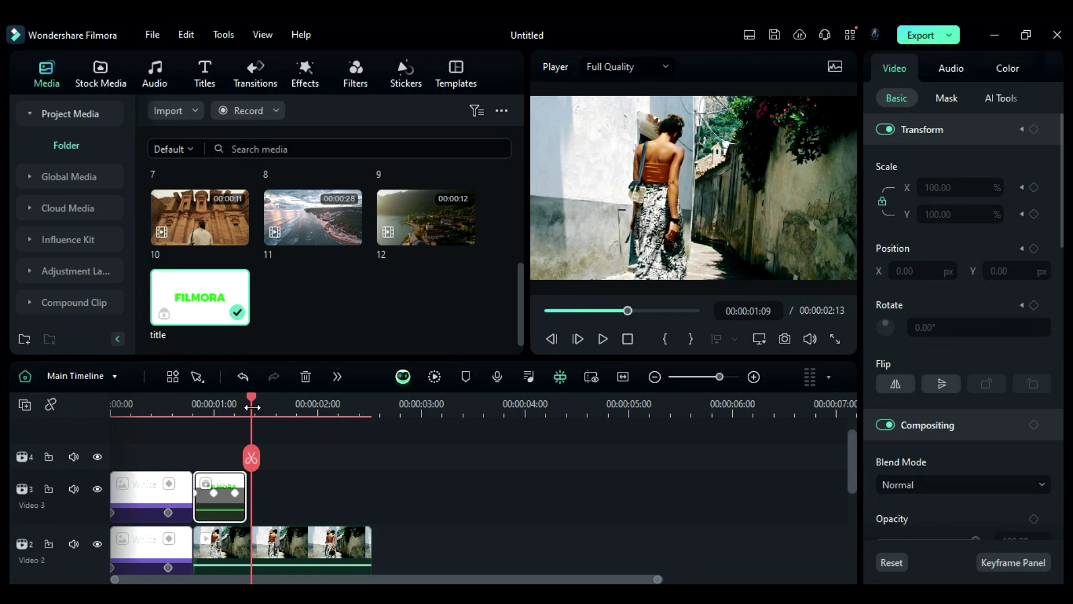
click(87, 483)
key(ctrl+v)
- Fit the pasted FILMORA title's end to the end of the Video 2 clip below and change its text colour to white
drag(271, 497, 370, 493)
click(259, 409)
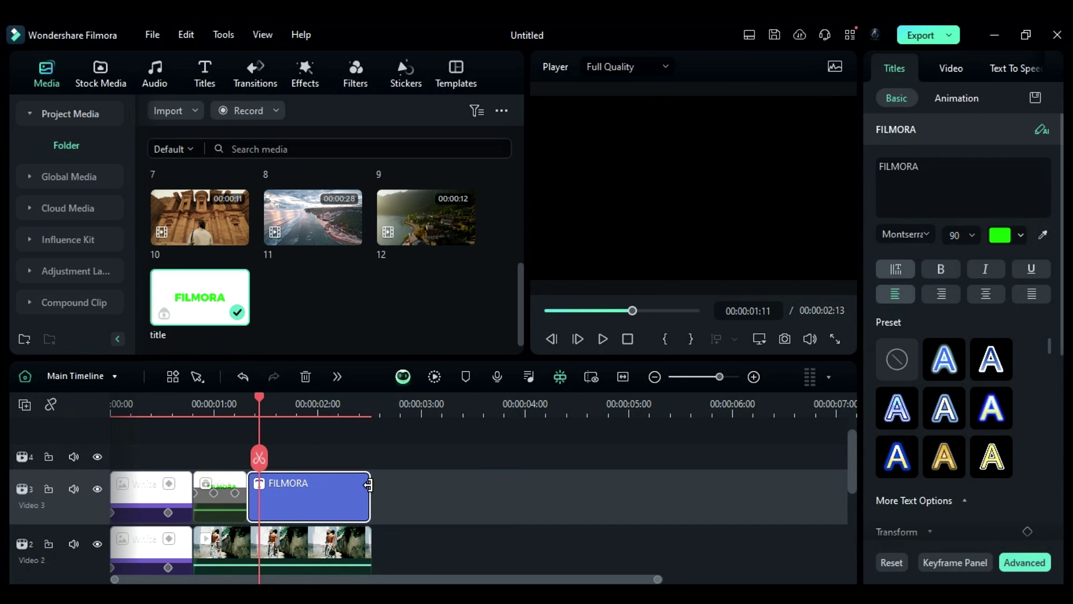
click(1007, 242)
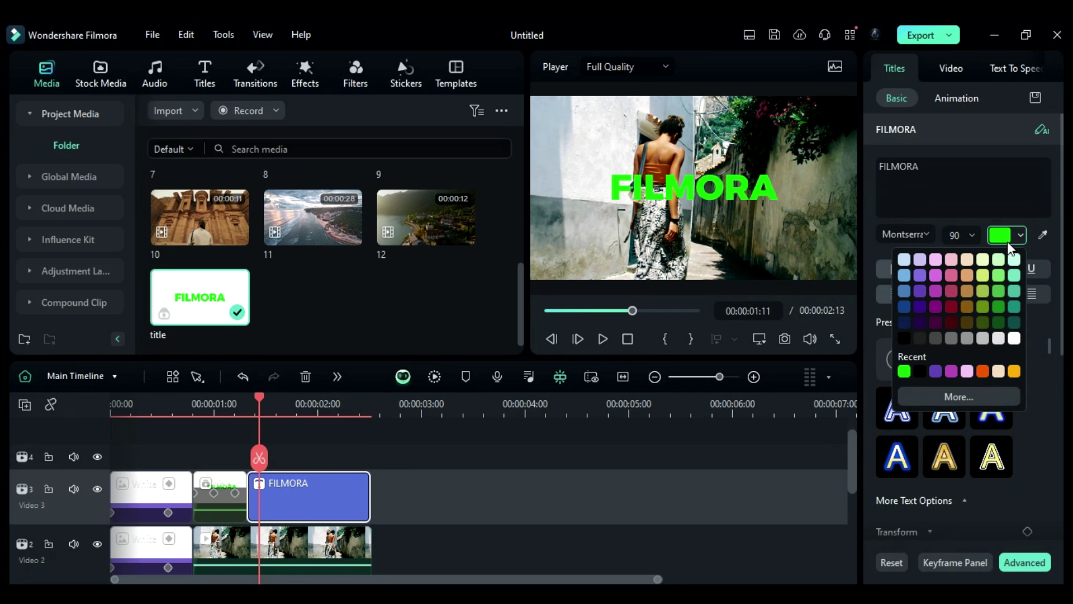
click(1016, 344)
- Enable Chroma Key on the title compound clip to remove green, with edge thickness 0 and edge feather 0
click(228, 477)
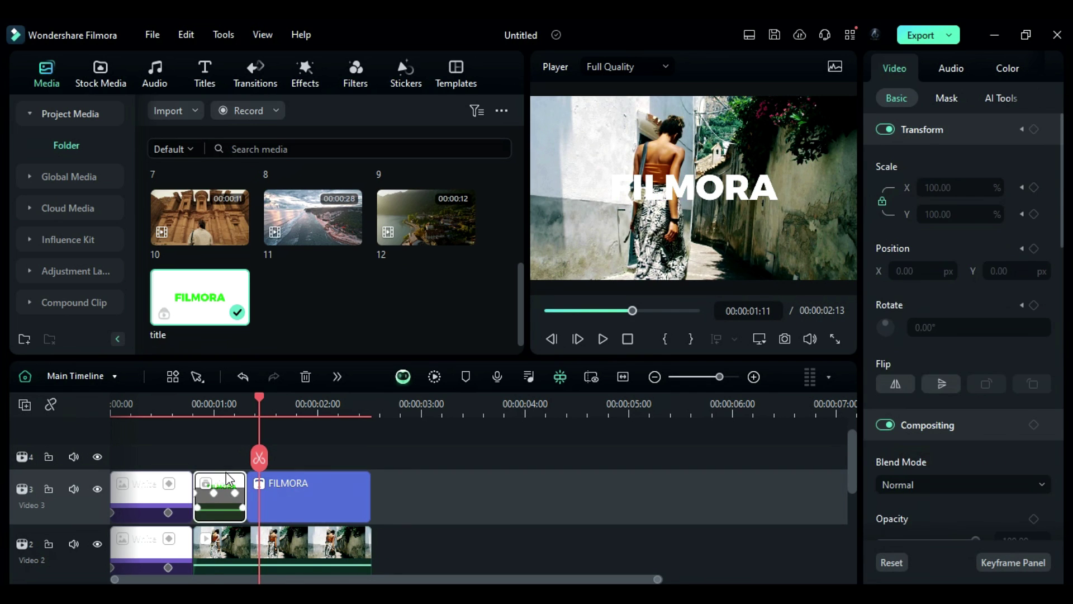
click(213, 412)
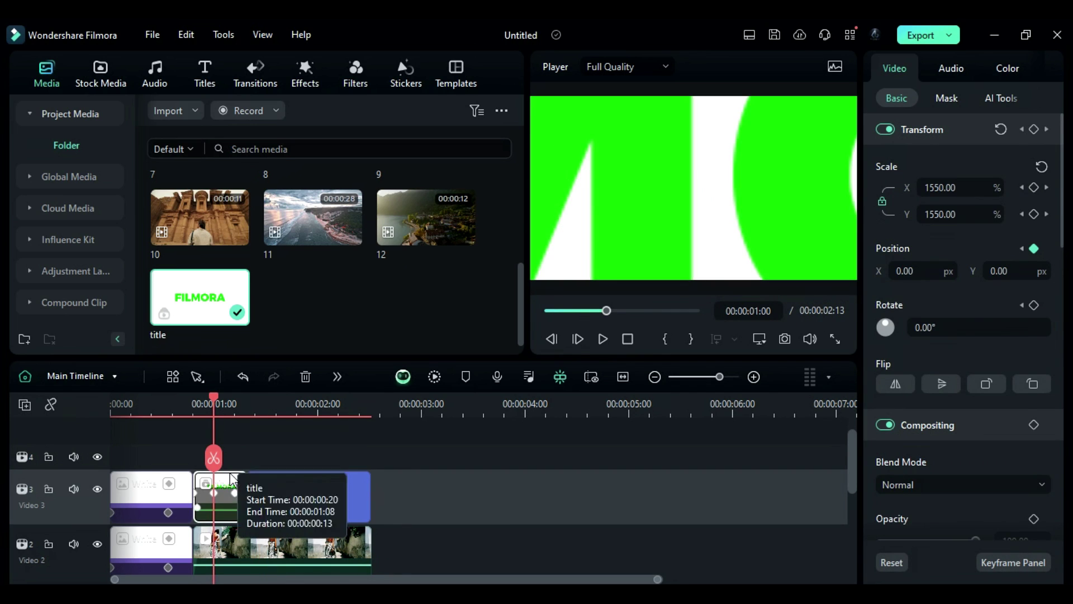
click(987, 98)
click(892, 130)
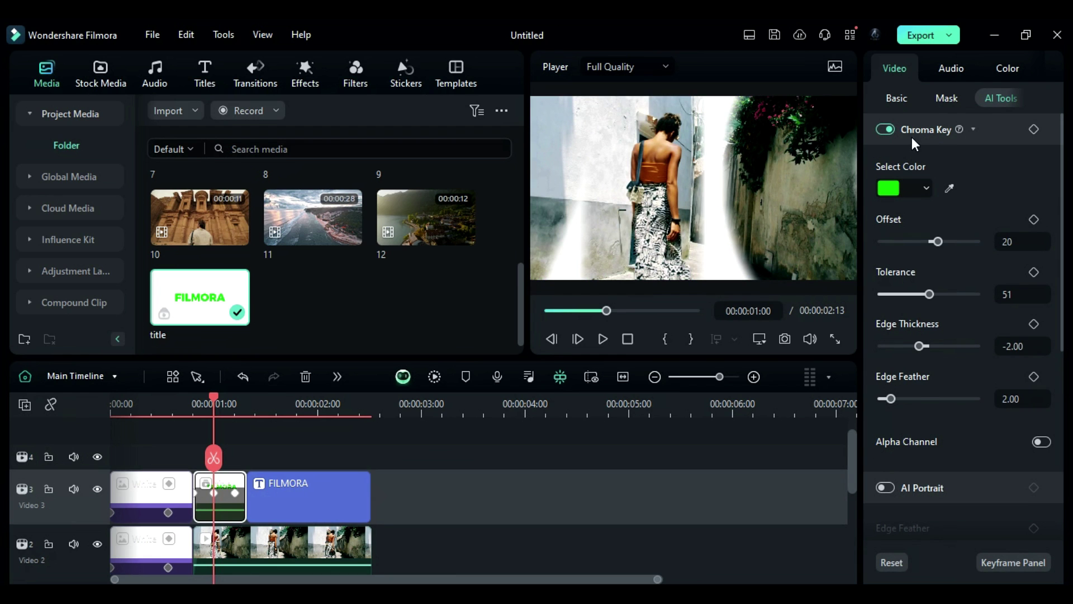
click(1032, 347)
text(0)
click(1014, 399)
text(0)
click(992, 422)
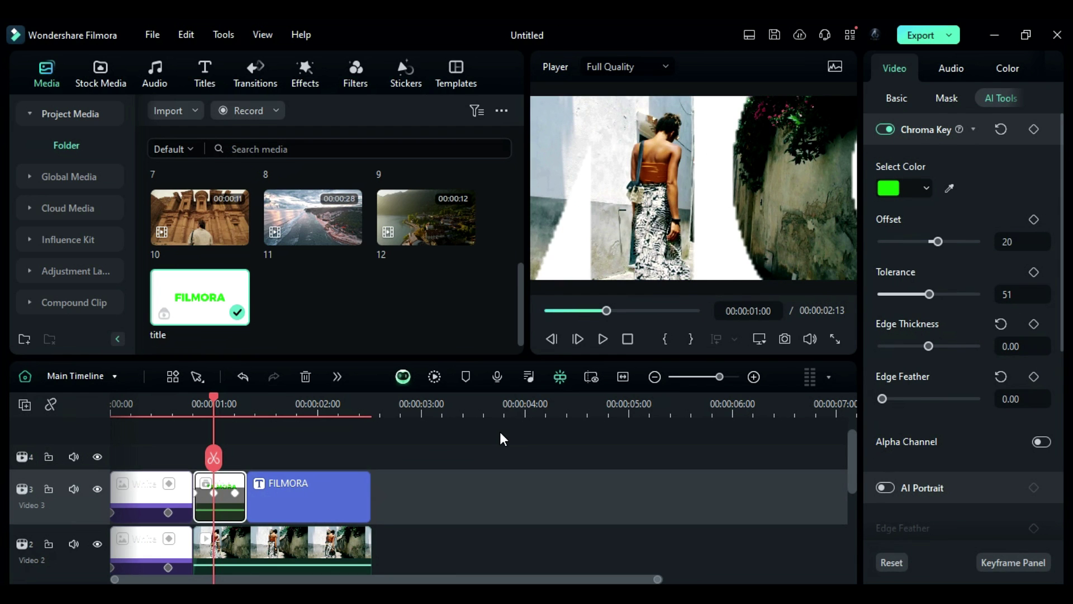
- Keyframe clip 2's position at 00:00:02:03, with its X position set to -712 px at 00:00:02:04
drag(214, 457, 331, 451)
click(336, 545)
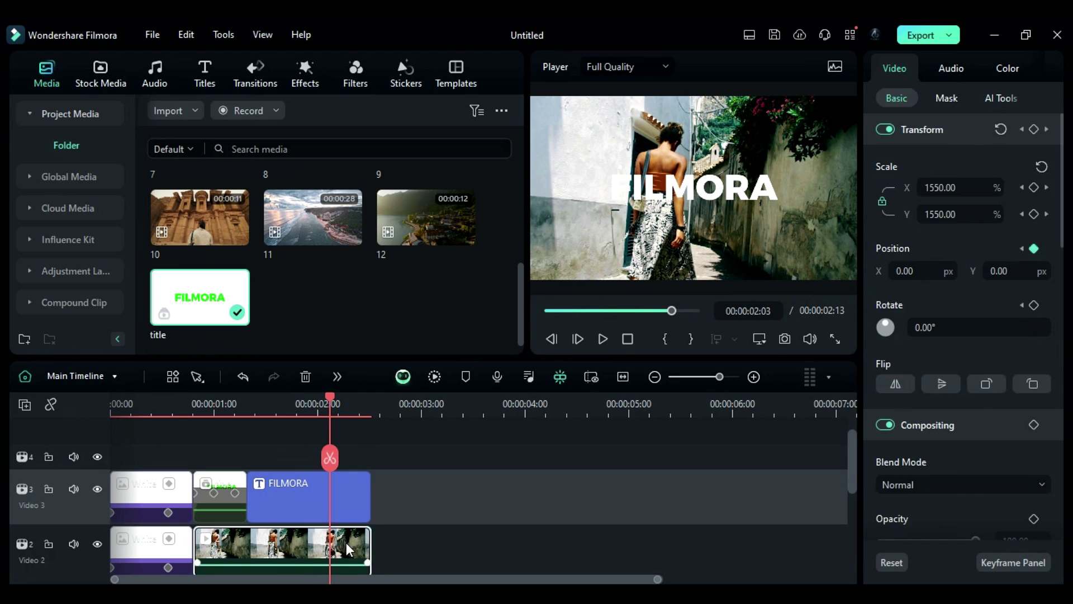
click(1034, 249)
key(Right)
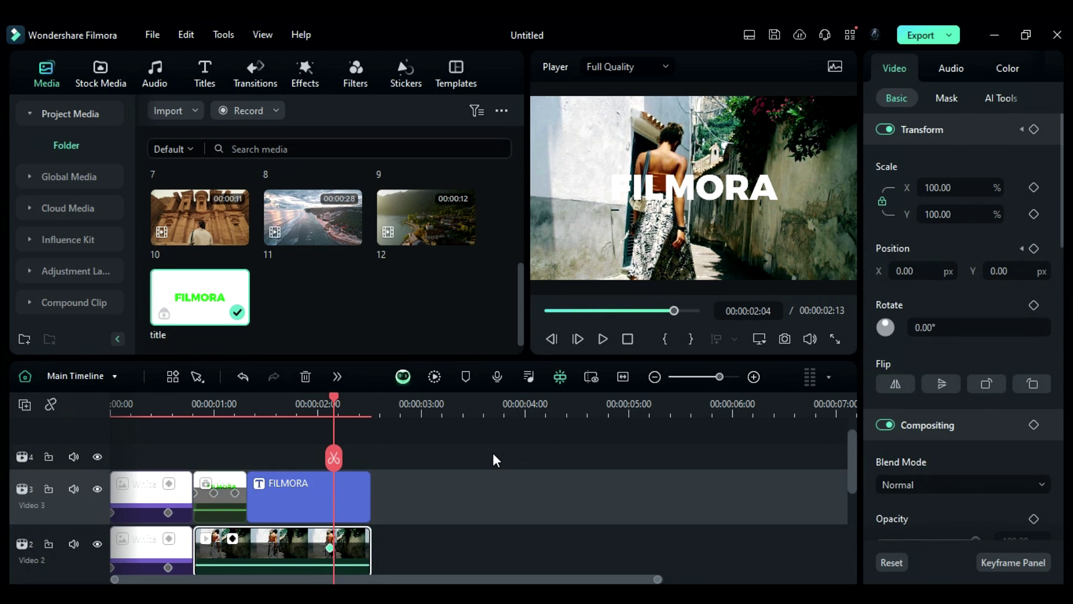
click(933, 271)
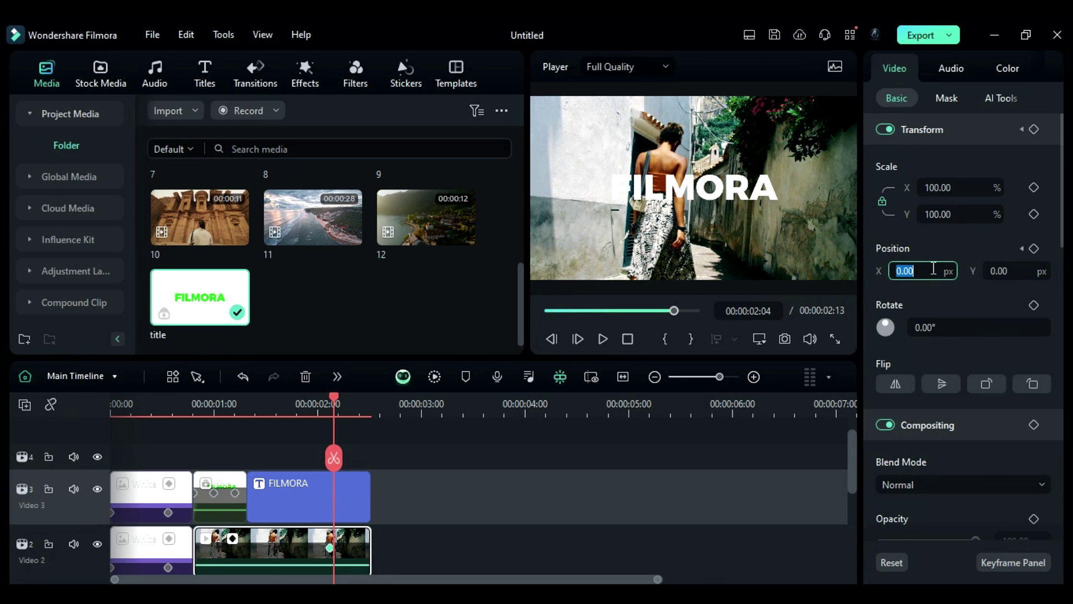
text(-712)
key(Return)
- Hold clip 2's position with a keyframe at 00:00:02:07 and set its X position to -1212 px at 00:00:02:08
key(Right)
key(Right)
key(Right)
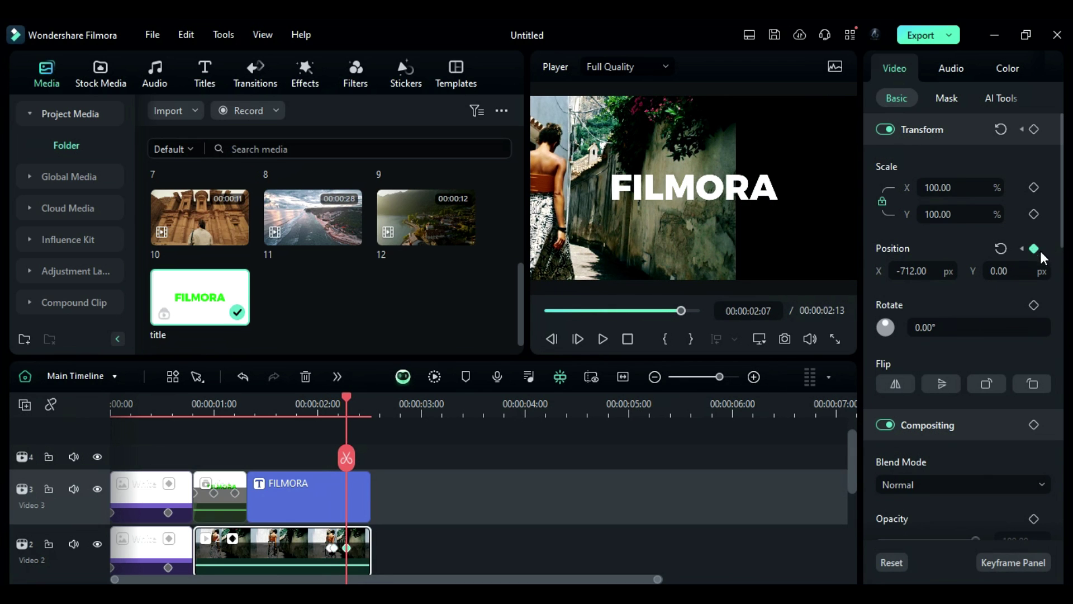
key(Right)
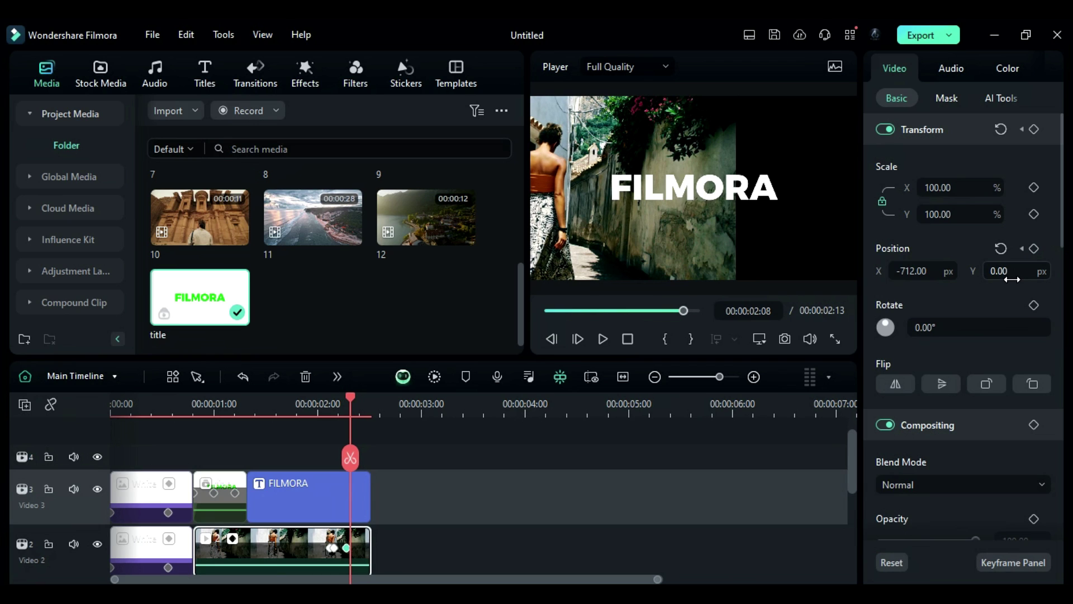
click(928, 266)
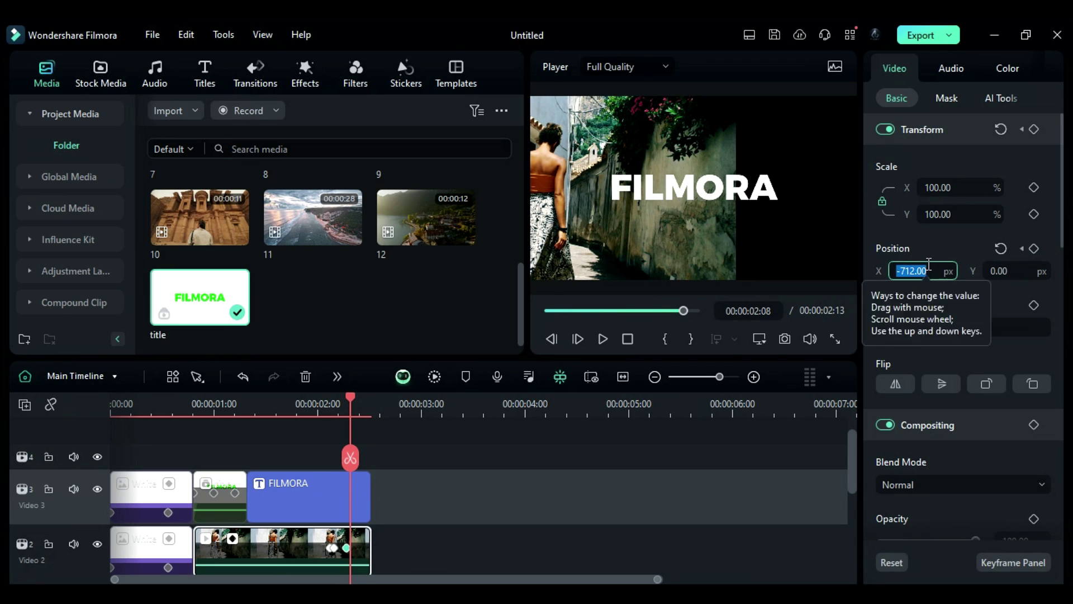
text(-1212)
key(Return)
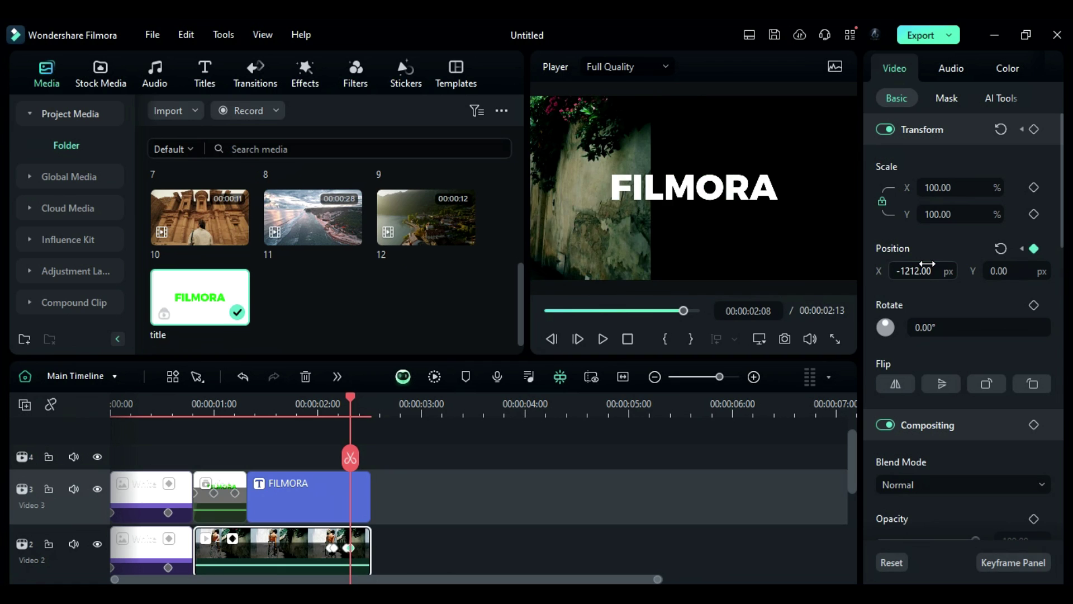
- Hold clip 2's position with a keyframe at 00:00:02:11 and set its X position to -1995 px at 00:00:02:12
key(Right)
key(Right)
key(Right)
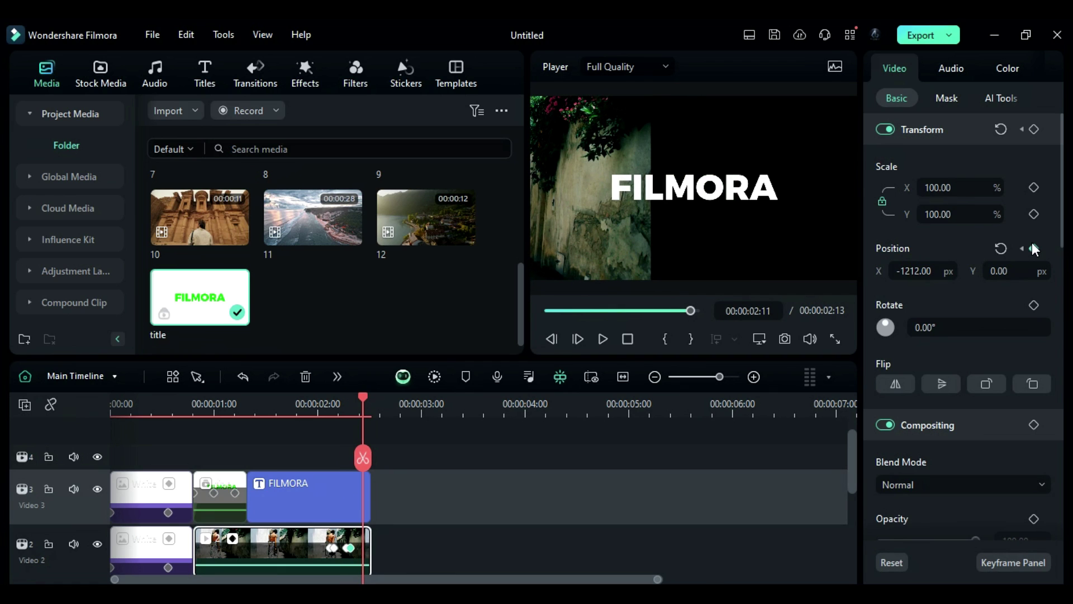
key(Right)
click(937, 270)
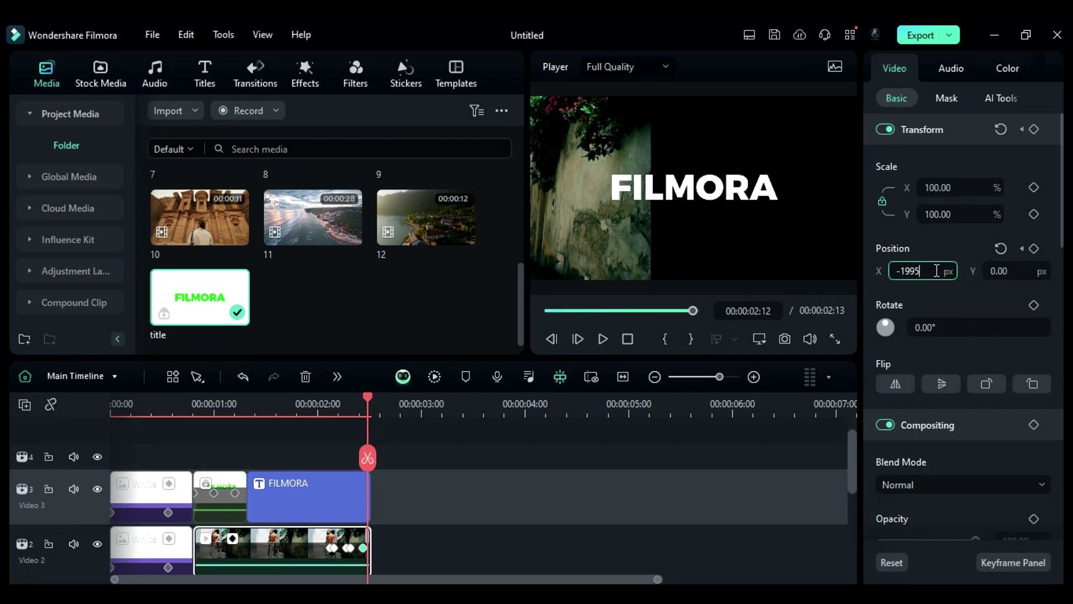
key(Return)
- Place media clip 3 on the Video 1 track starting at 00:00:02:03
drag(367, 399, 328, 411)
scroll(423, 481, down, 2)
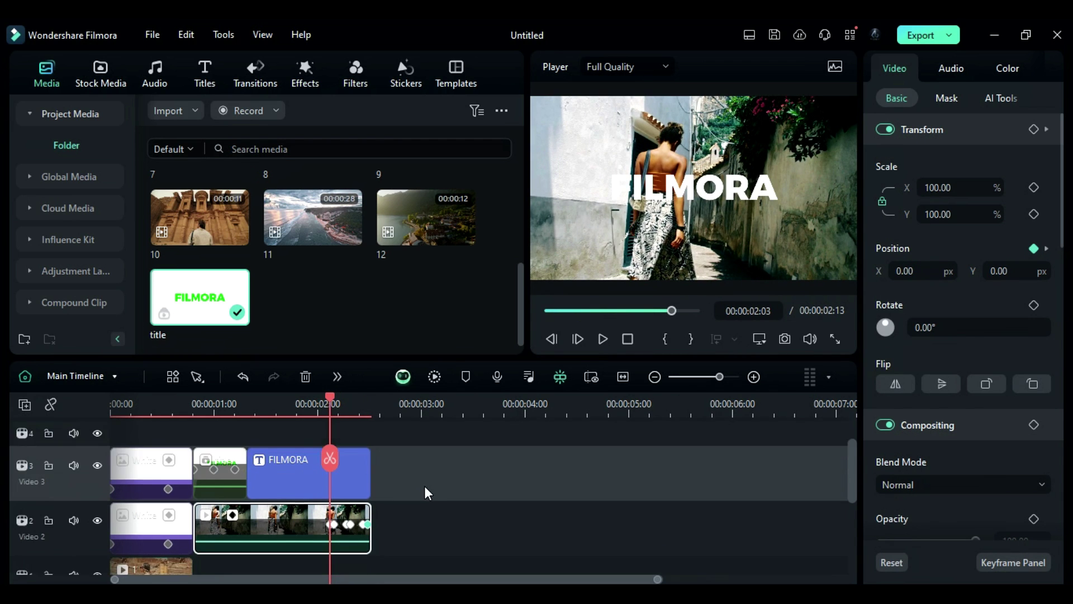
scroll(418, 333, up, 3)
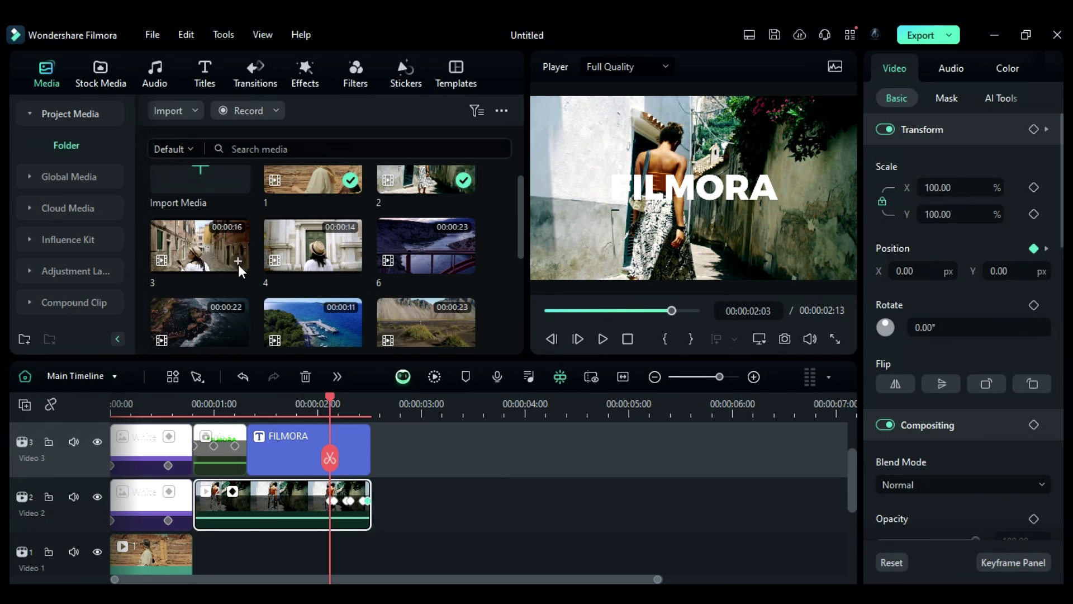
drag(238, 264, 331, 555)
scroll(347, 537, down, 2)
- Split clip 3 at 00:00:03:07 and delete the part after the cut
click(409, 437)
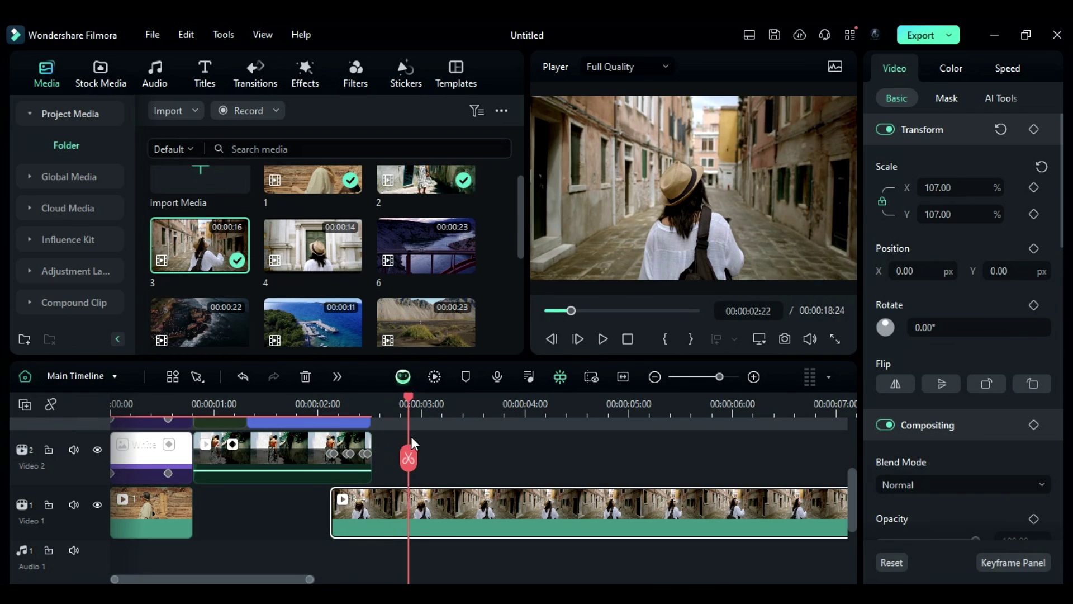
drag(411, 407, 450, 413)
click(450, 459)
click(474, 510)
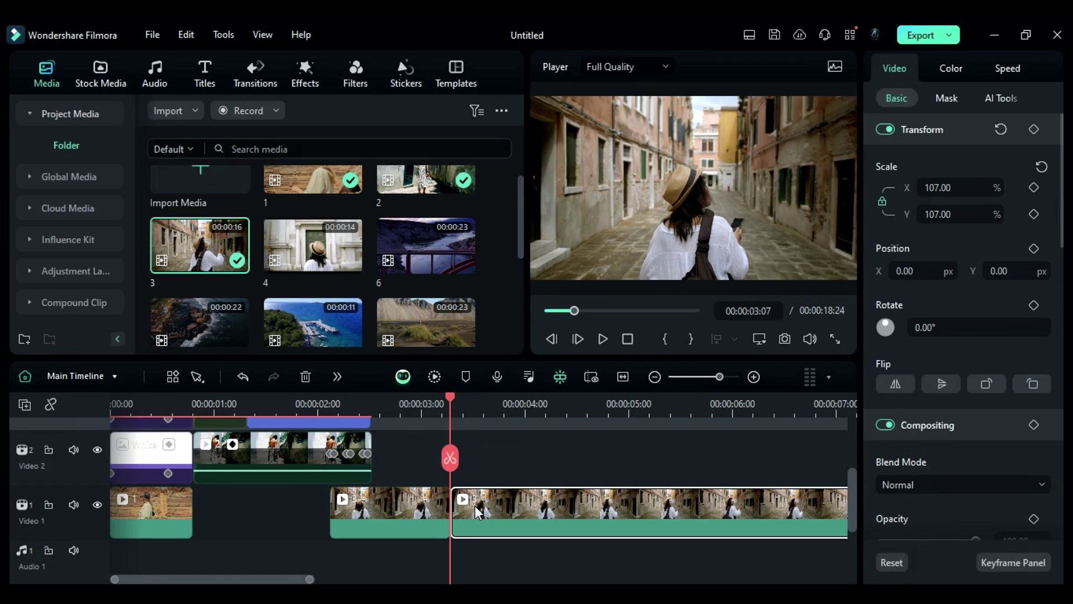
key(Delete)
- Place media clip 4 on track 4 starting at 00:00:02:18
drag(366, 403, 391, 411)
scroll(398, 488, up, 3)
drag(325, 269, 426, 467)
click(397, 408)
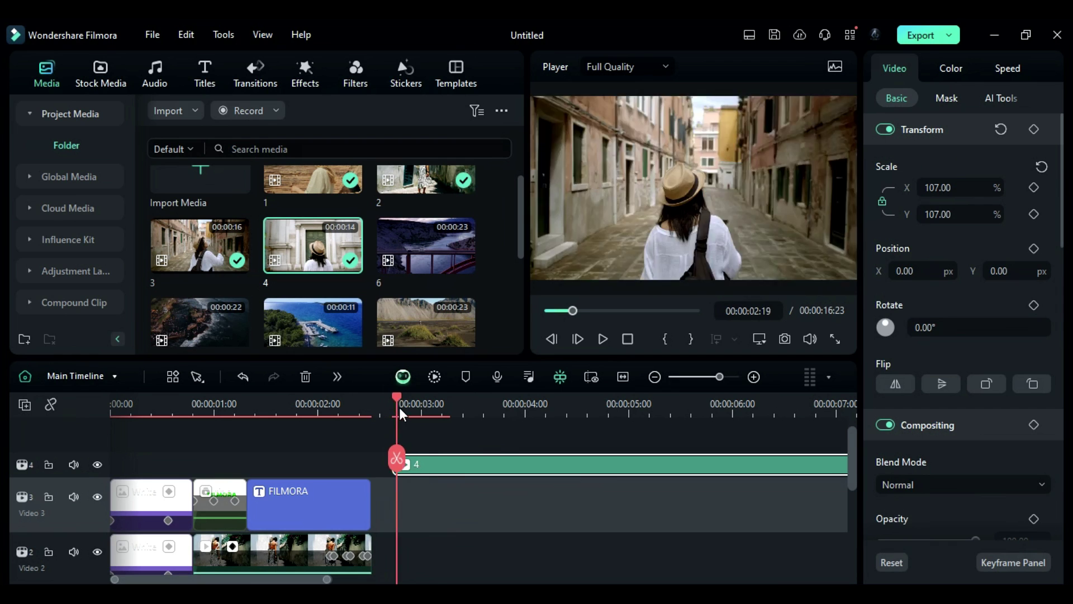
- Split clip 4 at 00:00:03:23 and delete the part after the cut
drag(399, 412, 516, 461)
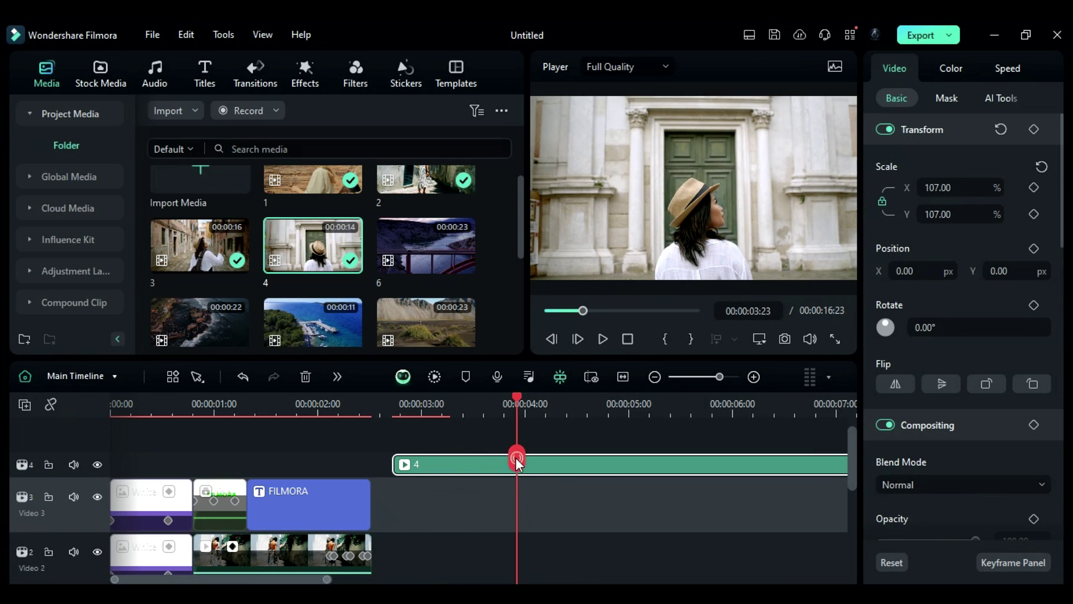
click(516, 461)
click(544, 471)
key(Delete)
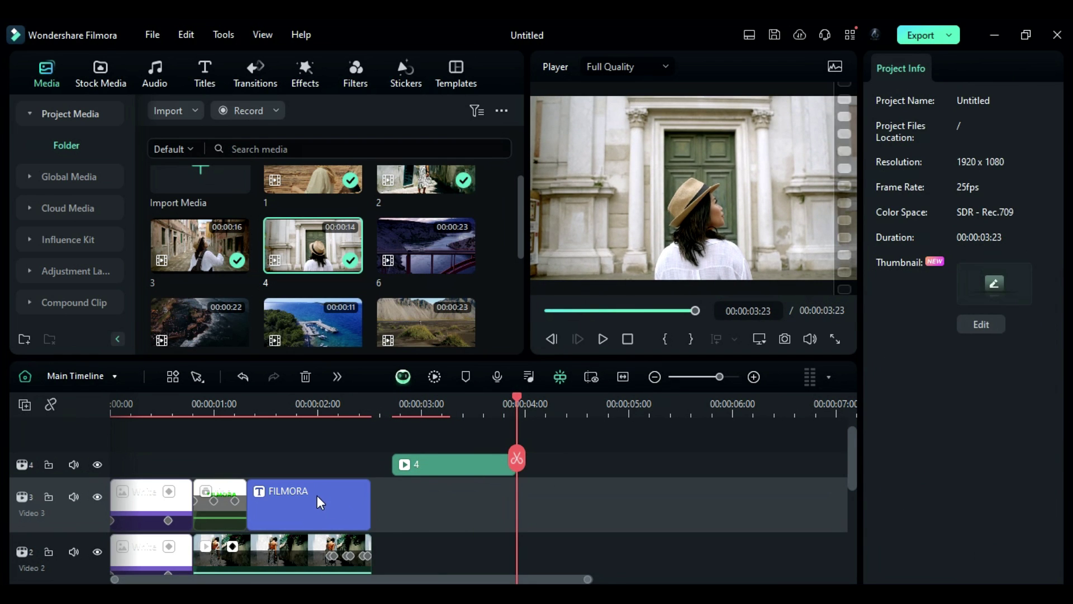
- Duplicate the white FILMORA title onto track 5 directly above clip 4 and change its text to PRESENTS
drag(317, 495, 479, 460)
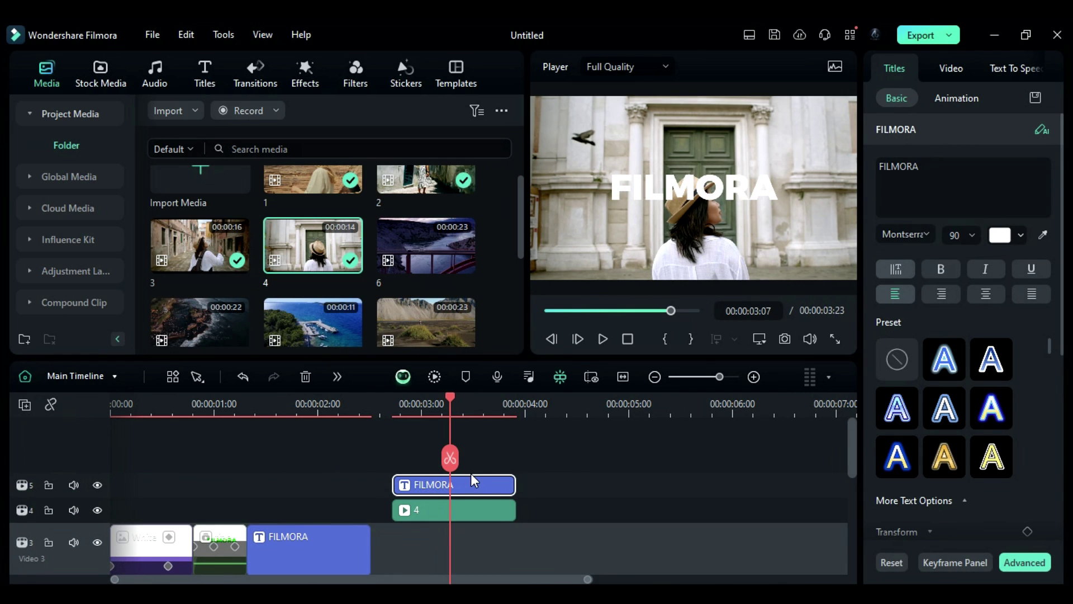
click(916, 210)
key(ctrl+a)
text(PRESENTS)
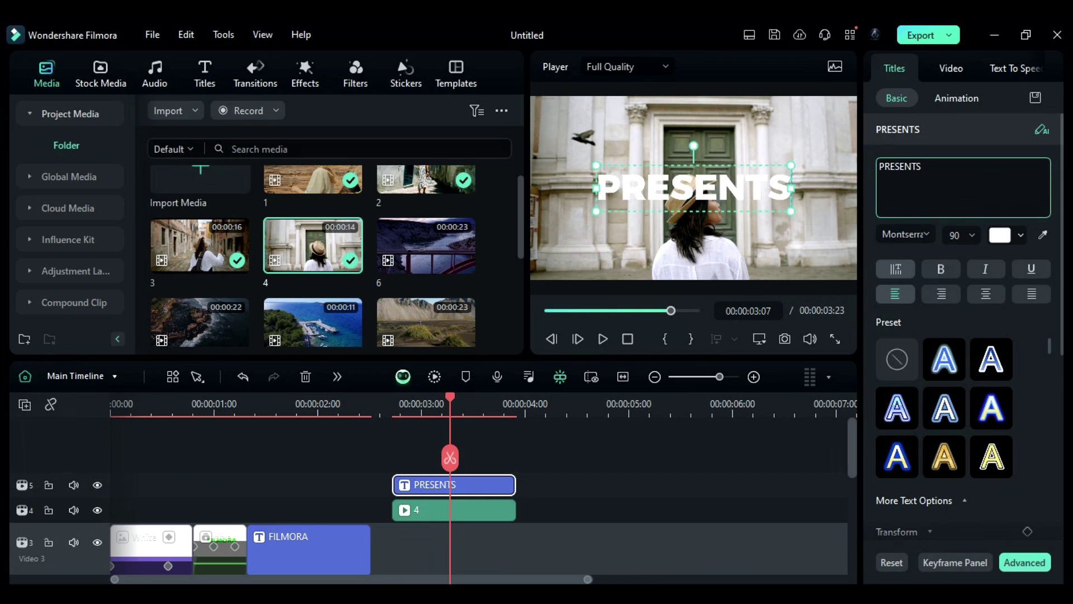
- Keyframe the PRESENTS title's X position at -125 px at 00:00:02:18 and at 0 px at 00:00:03:05
click(958, 75)
click(393, 404)
double_click(912, 273)
text(-125)
click(1034, 250)
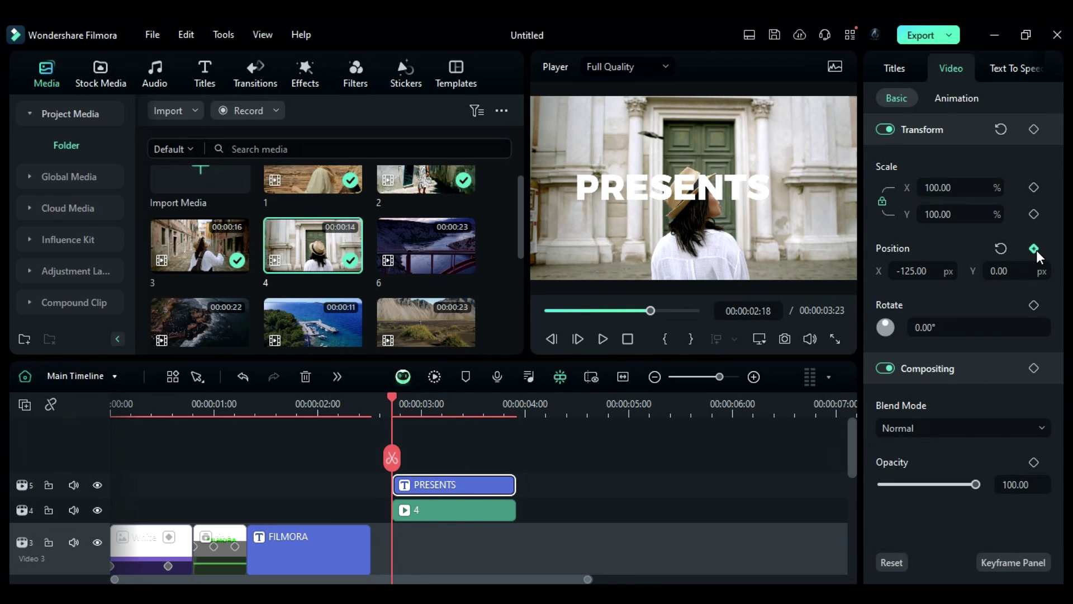
key(space)
key(space)
- Combine the PRESENTS title and clip 4 into a compound clip with the default name
ctrl+click(481, 504)
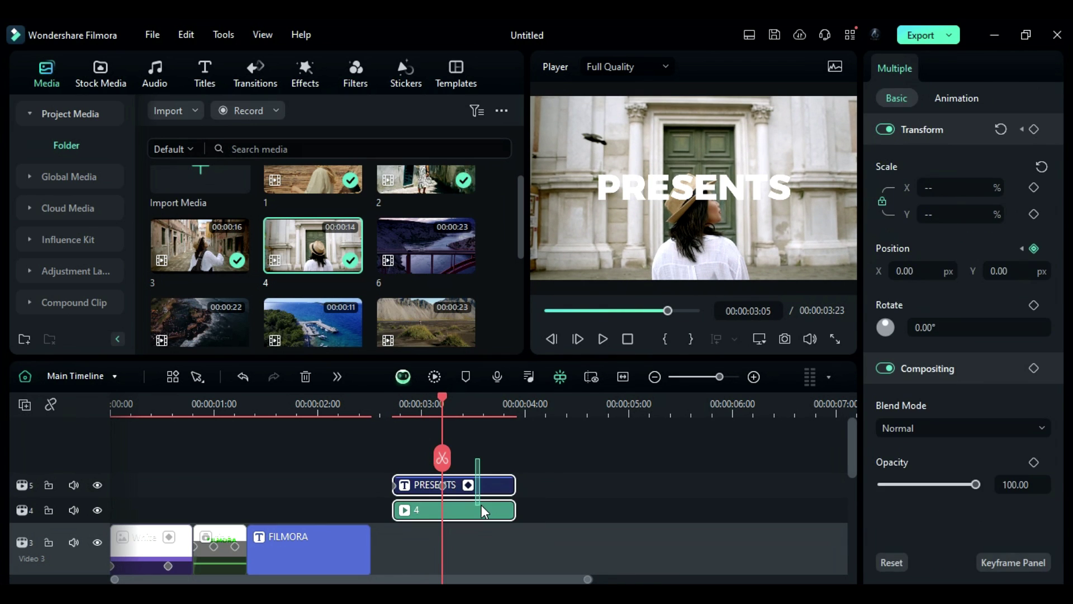
right_click(481, 504)
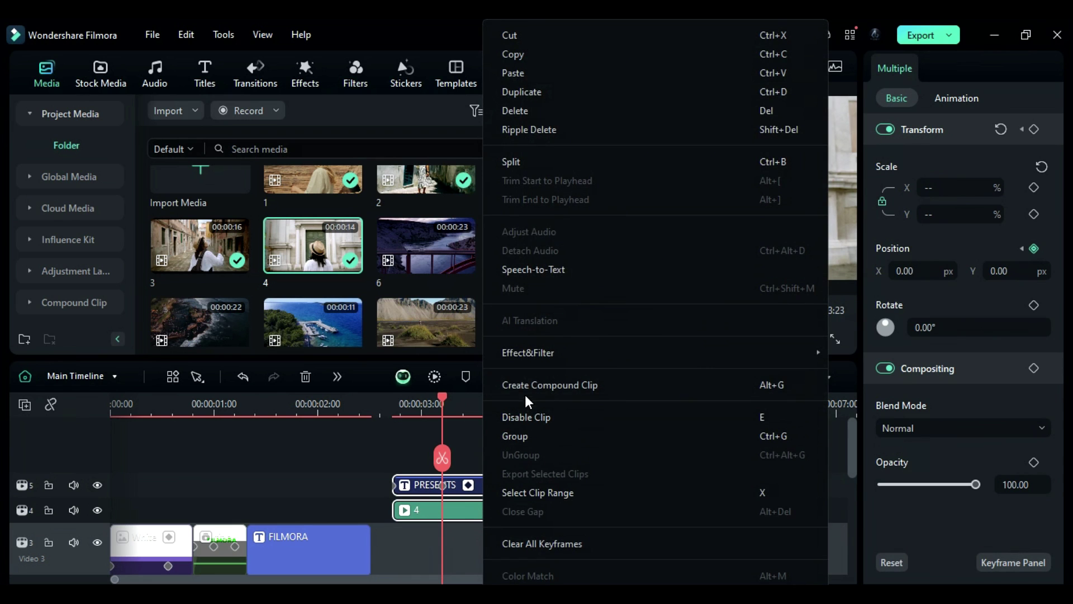
click(522, 385)
click(615, 325)
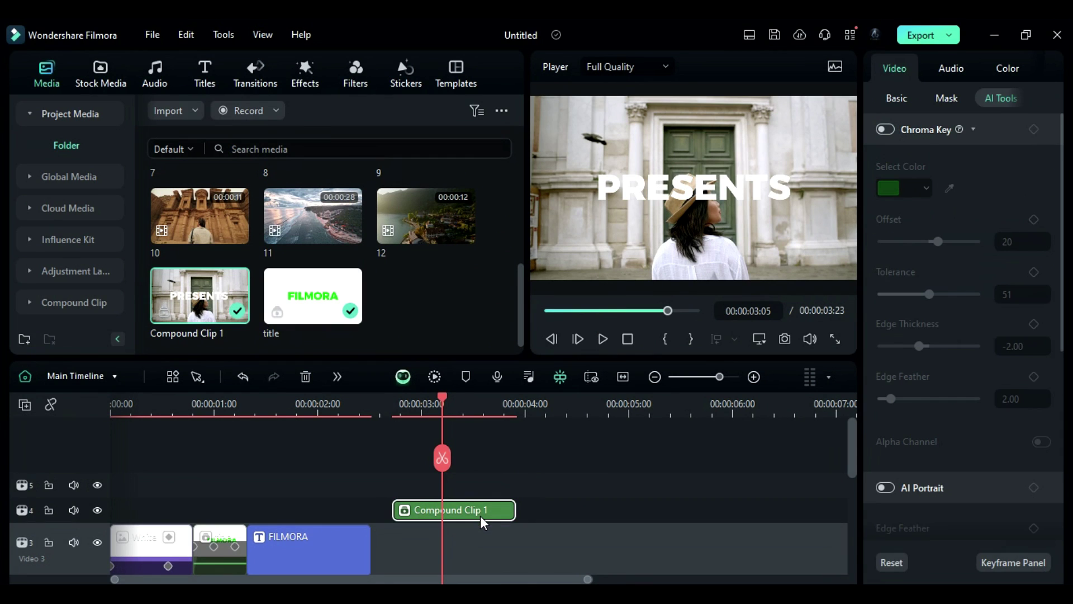
- Apply a Parallel Lines mask to the new compound clip, with X position -425 px and width 0%
click(938, 102)
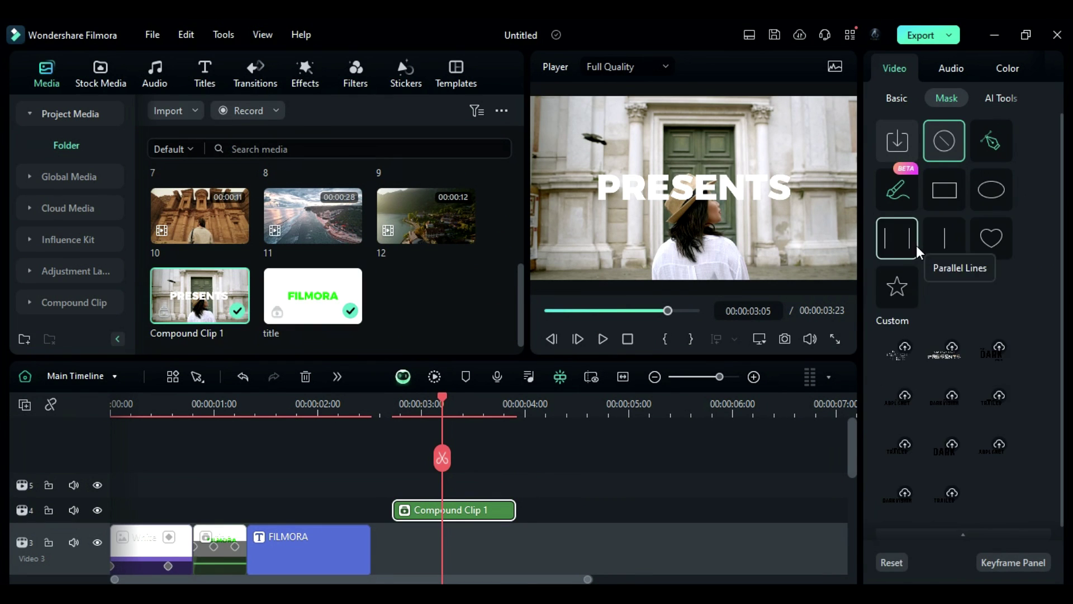
click(911, 242)
scroll(950, 335, down, 5)
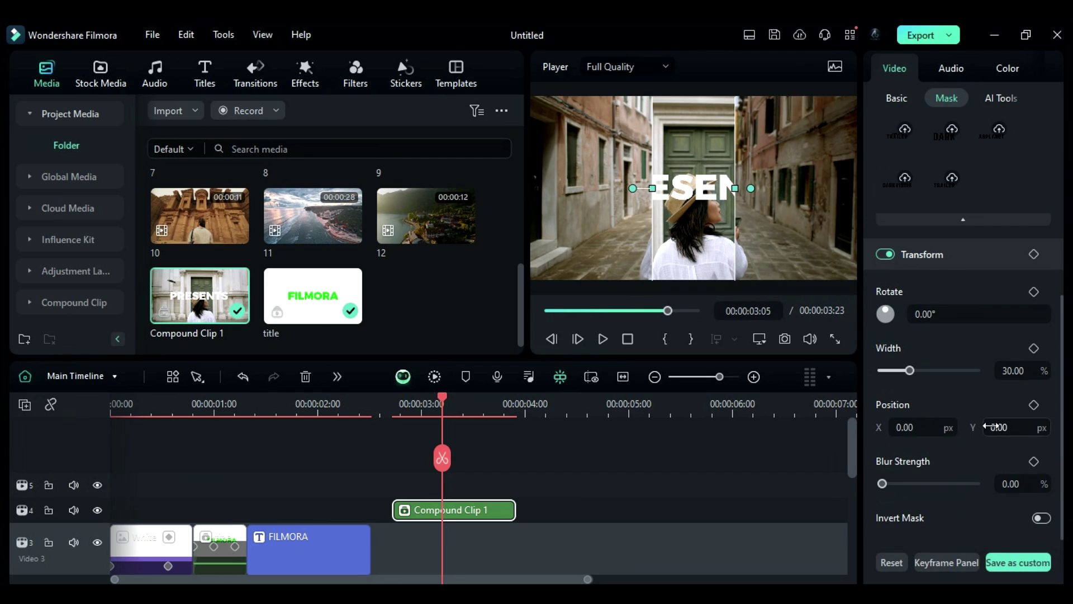
click(928, 429)
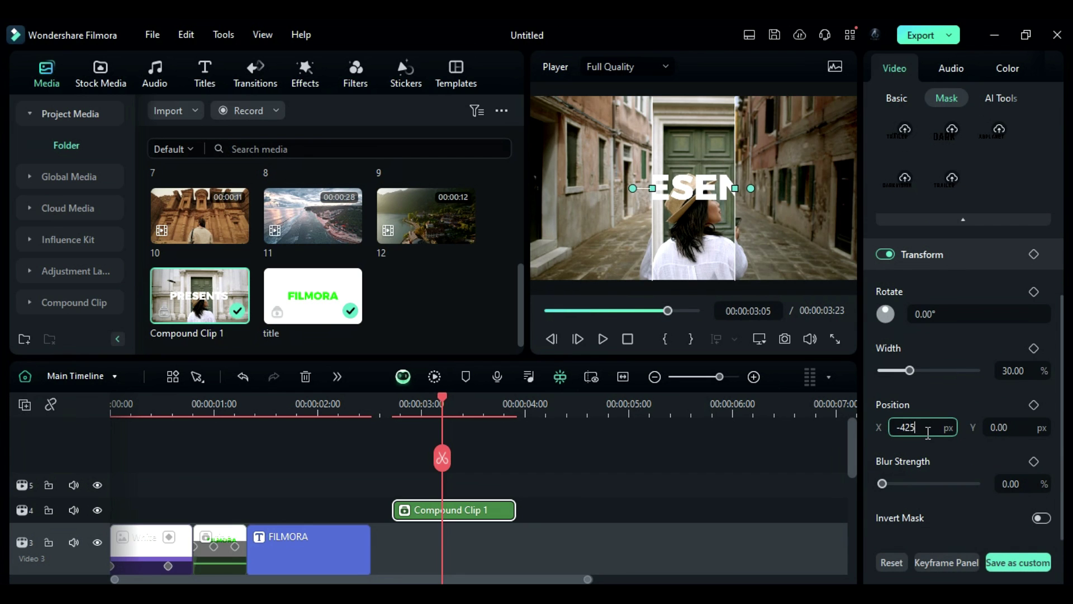
key(Return)
click(1013, 372)
text(0)
key(Return)
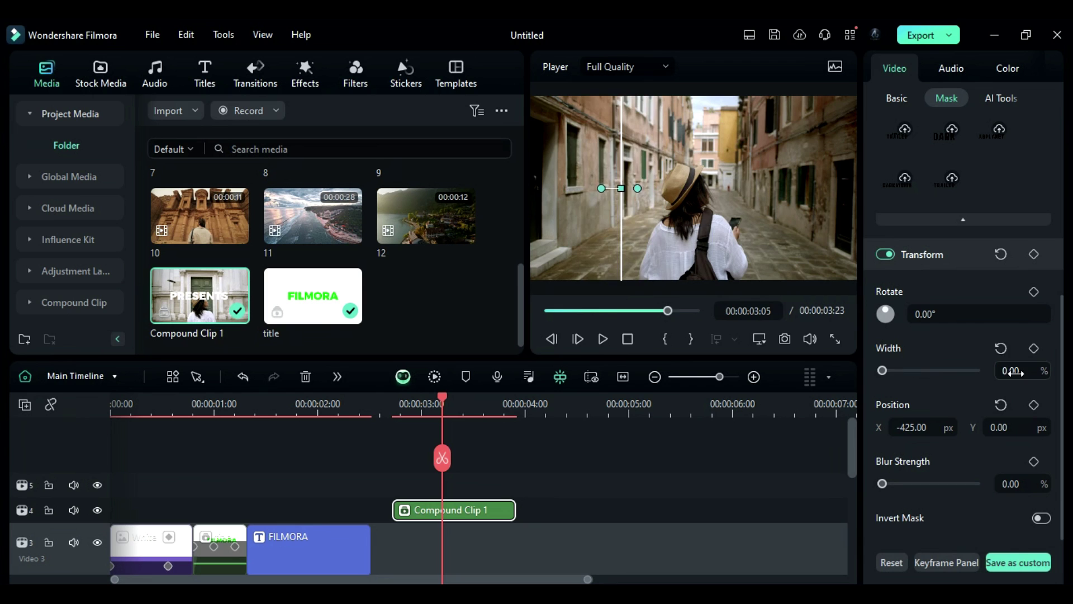
- Keyframe the mask from 0% width and X -425 px at 00:00:02:18 to 100% width and X 0 px at 00:00:03:06
drag(440, 401, 394, 413)
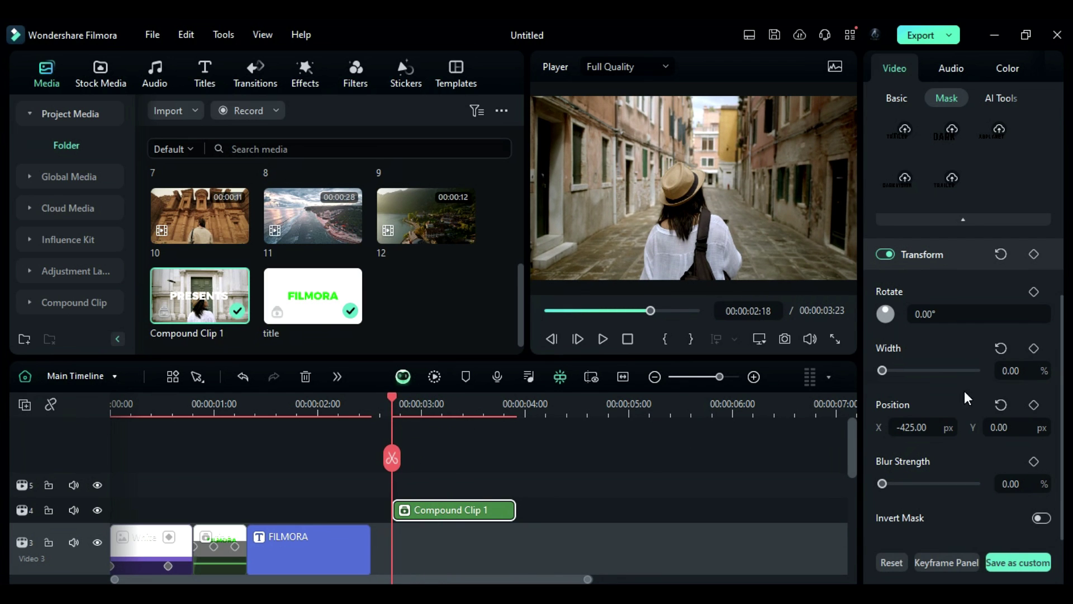
key(Right)
key(Right)
key(Right)
key(Right)
key(Right)
key(Right)
key(Right)
key(Right)
key(Right)
key(Right)
key(Right)
key(Right)
key(Right)
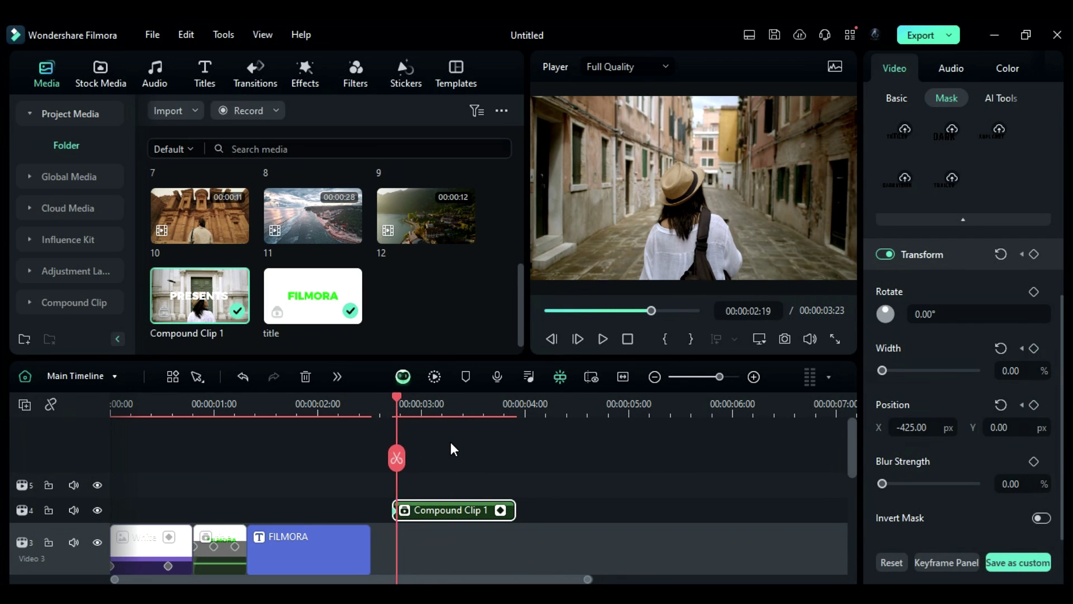
click(1017, 375)
text(100)
key(Return)
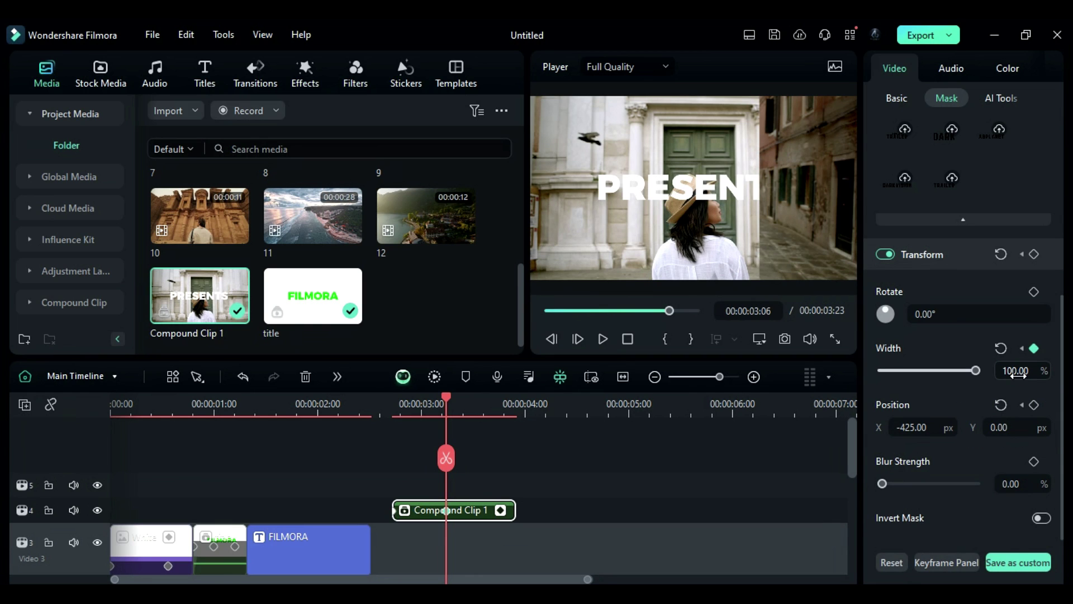
click(1001, 405)
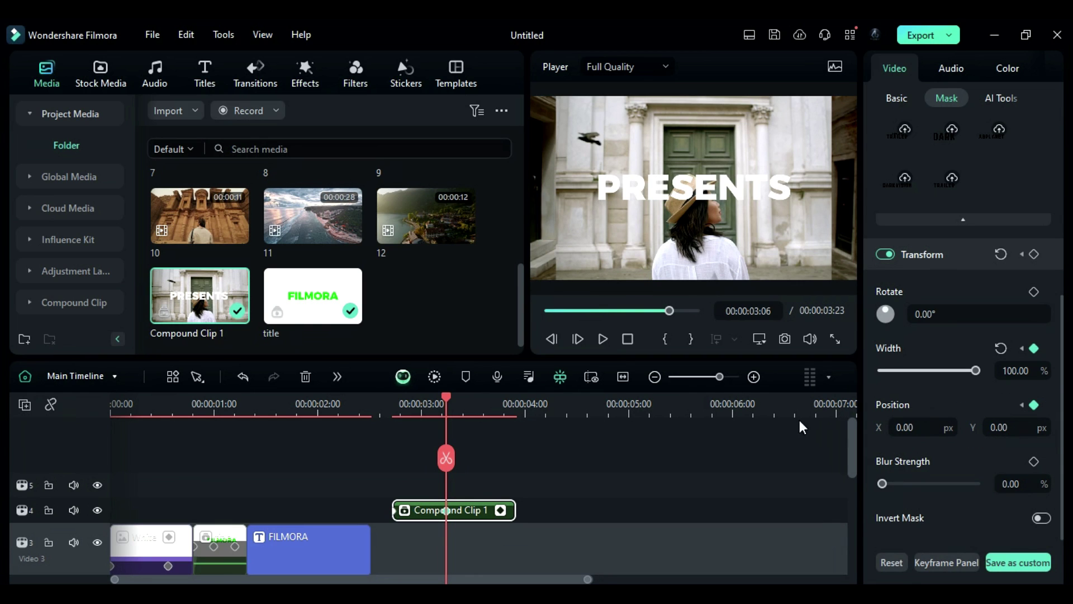
- Split the PRESENTS compound clip at 00:00:03:06, leaving its second part without a mask
click(447, 459)
click(450, 404)
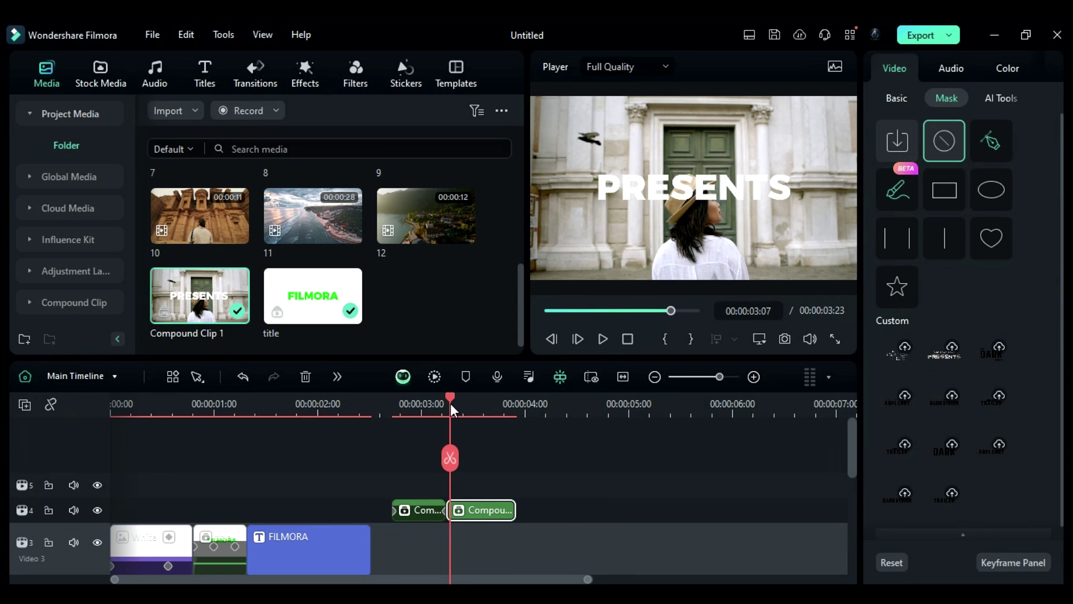
- Place clip 6 on track 5 starting at 00:00:03:11 and cut it off at 00:00:04:07
drag(451, 404, 464, 404)
drag(425, 189, 499, 488)
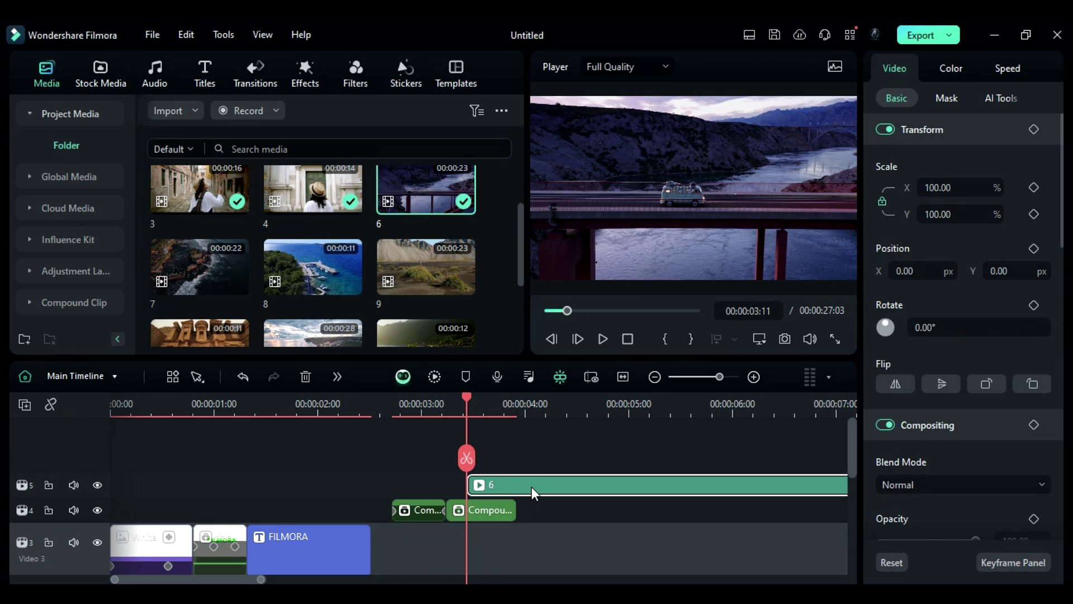
drag(469, 405, 554, 430)
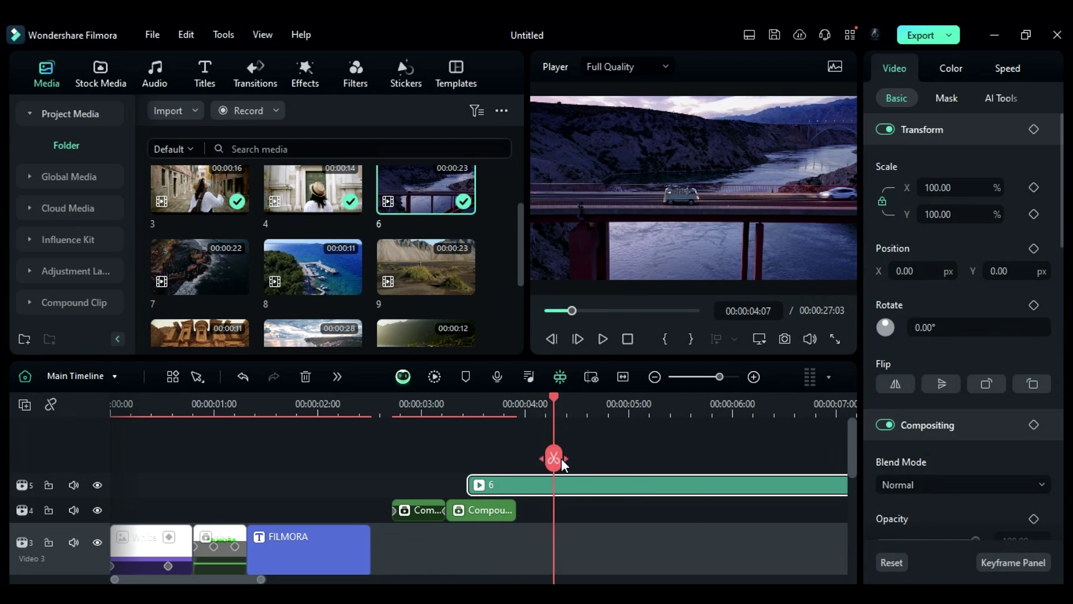
click(555, 458)
click(586, 483)
key(Delete)
- Duplicate the white FILMORA title onto track 6 above clip 6 and trim it to clip 6's length
click(467, 407)
drag(312, 547, 546, 447)
drag(589, 485, 550, 484)
click(508, 407)
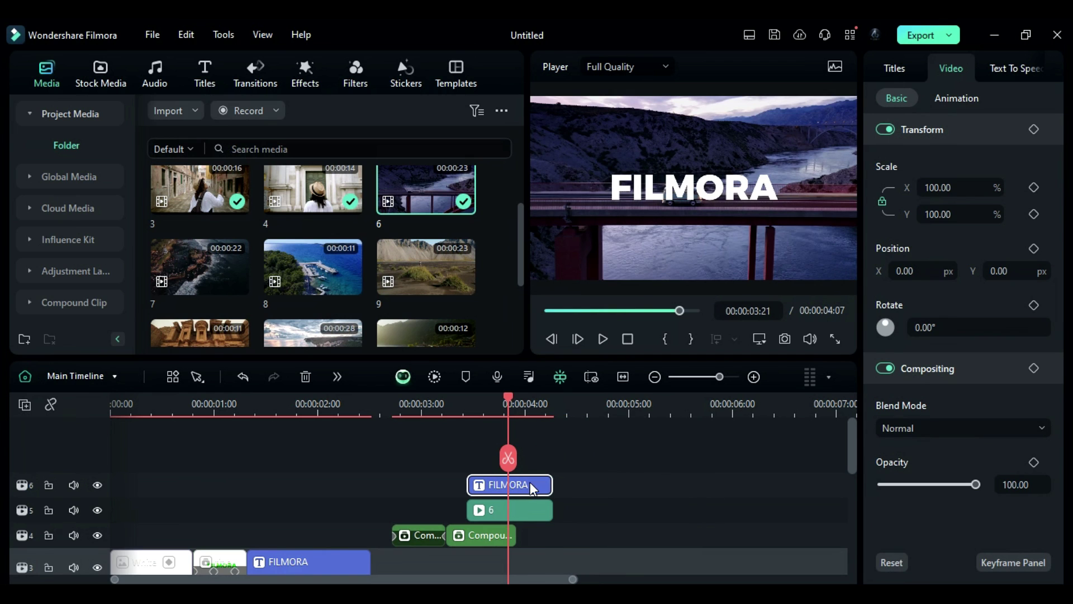
- Change the duplicated title's text to BRAND NEW and set the word BRAND in a lighter Montserrat weight
click(890, 71)
drag(947, 178, 878, 159)
text(BRAN)
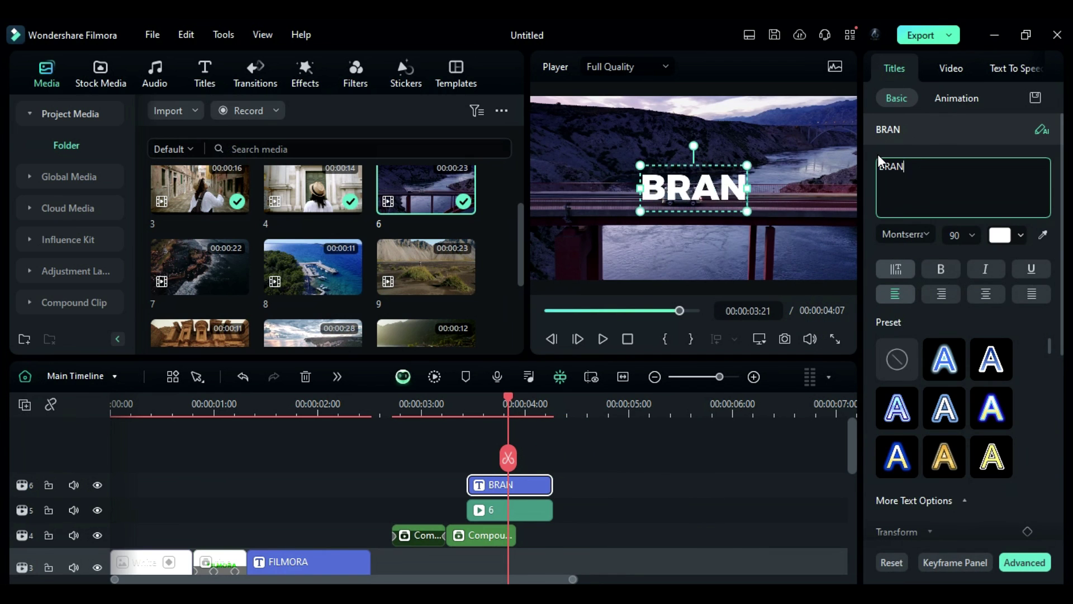
text(D NEW)
double_click(893, 166)
click(916, 234)
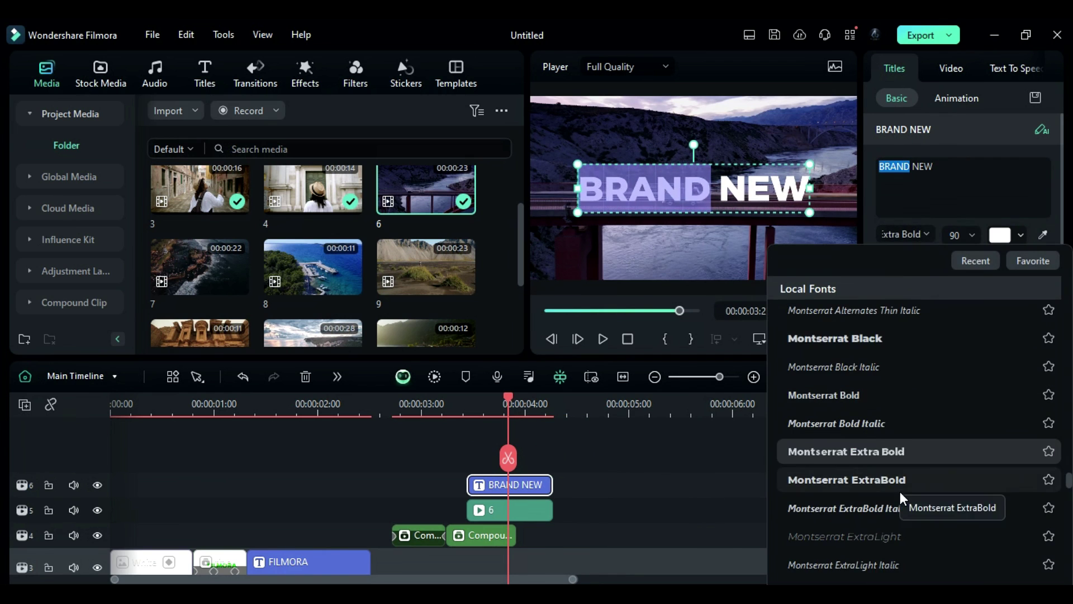
scroll(910, 539, down, 3)
click(899, 523)
click(649, 486)
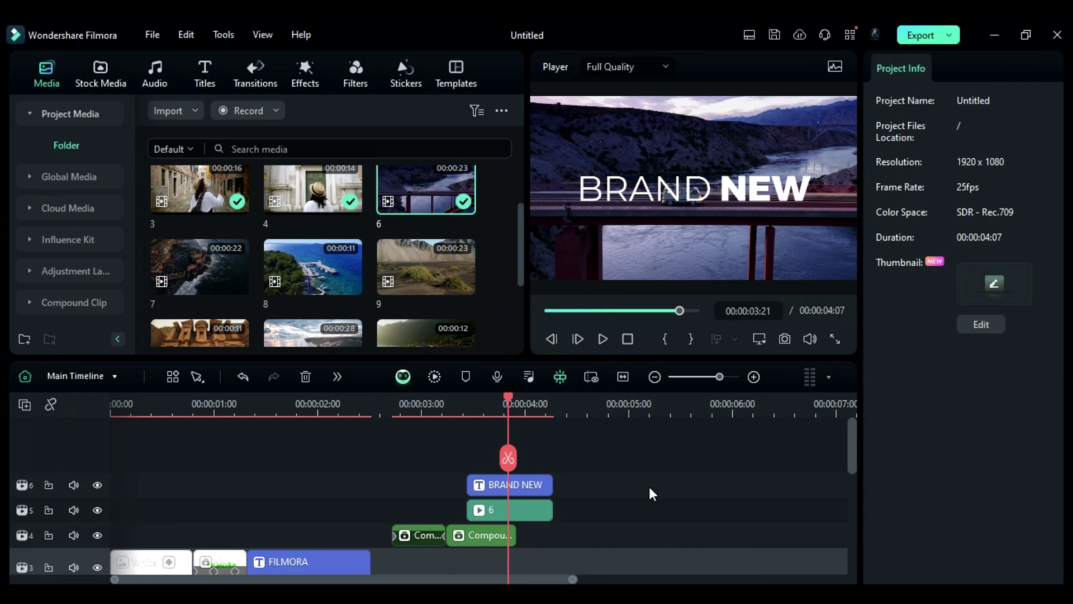
- Combine the BRAND NEW title and clip 6 into a compound clip with the default name
drag(640, 511, 518, 445)
key(alt+g)
key(Return)
- Apply a Parallel Lines mask to the BRAND NEW compound clip and keyframe it at 00:00:03:11 with width 0% and X position 425 px
click(467, 403)
click(510, 510)
click(898, 235)
scroll(1037, 360, down, 5)
click(393, 403)
click(418, 535)
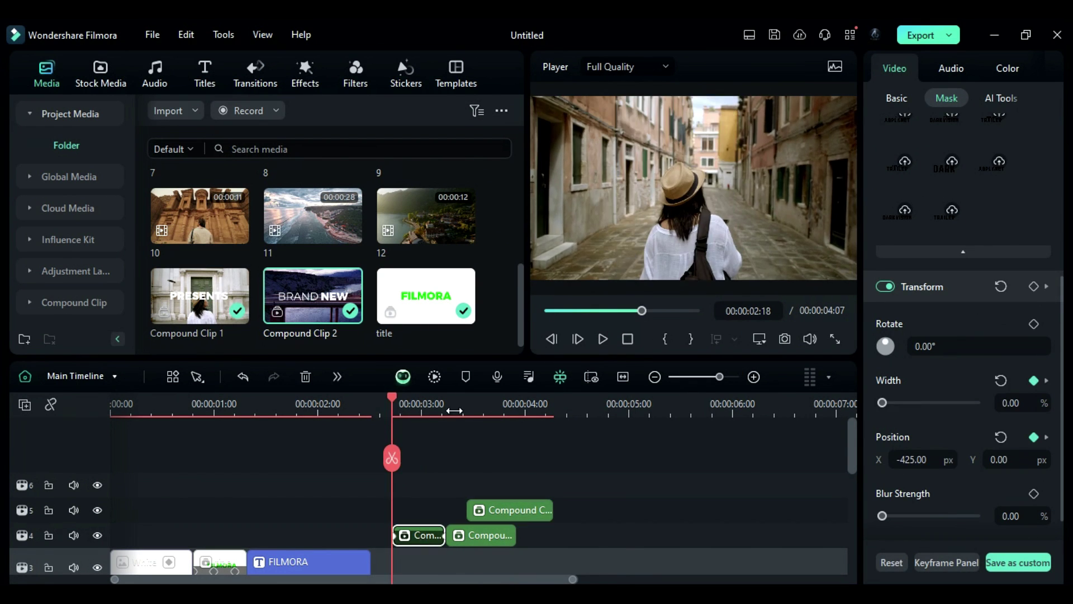
click(467, 405)
click(510, 510)
click(1034, 437)
click(1034, 381)
drag(910, 403, 859, 408)
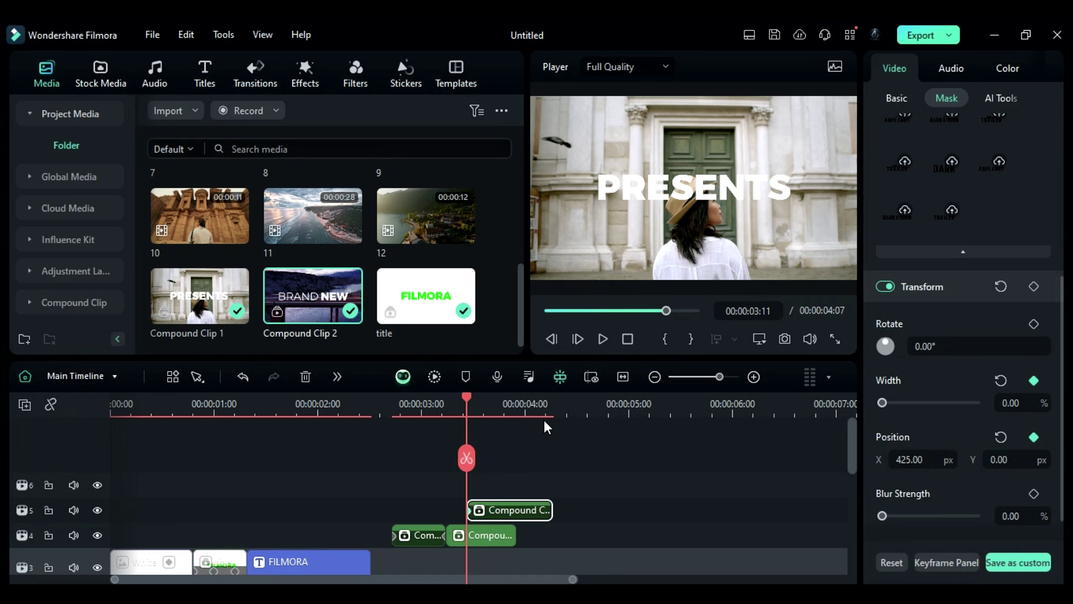
- Keyframe the BRAND NEW mask fully open where the PRESENTS clip ends, and split the BRAND NEW compound clip there
click(516, 416)
key(Return)
click(516, 458)
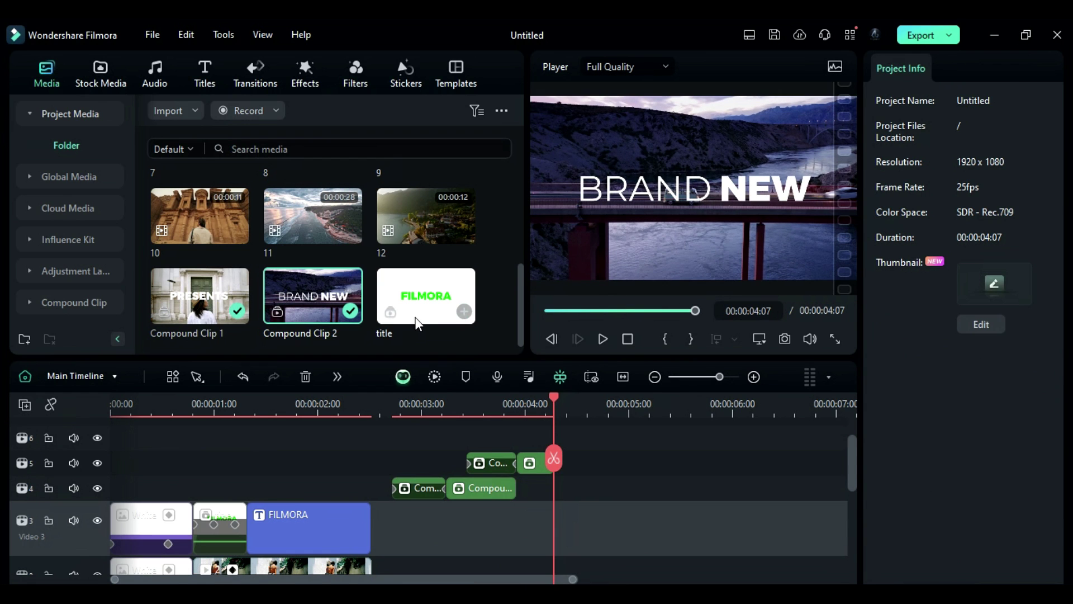
- Place clip 7 on track 4 starting at 00:00:04:07 and cut it off at 00:00:05:08
scroll(413, 317, up, 3)
scroll(324, 313, down, 2)
drag(207, 235, 663, 441)
click(617, 435)
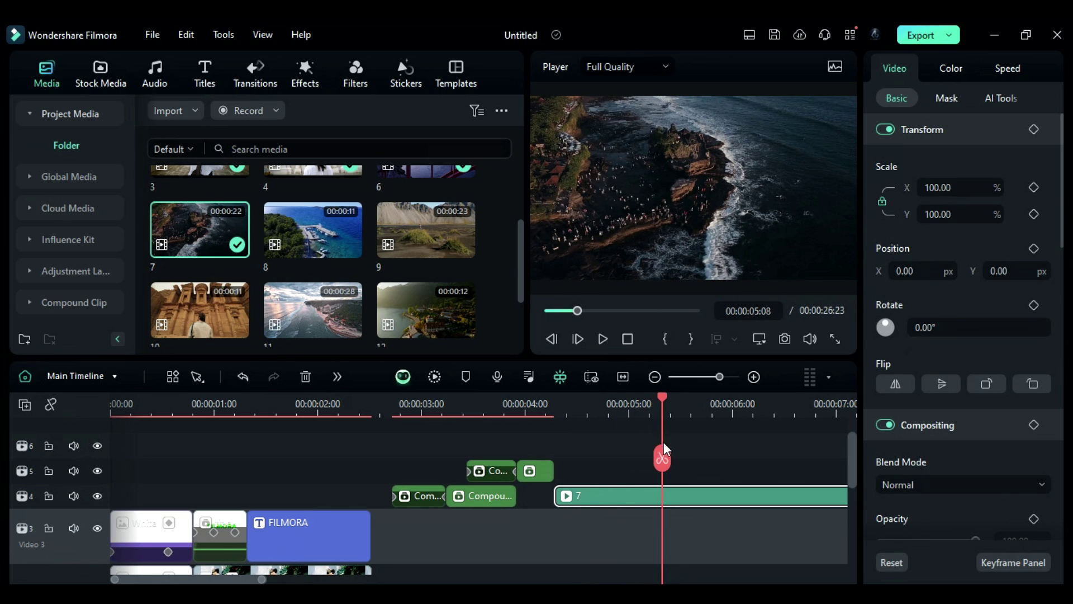
click(662, 459)
key(Delete)
- Keyframe clip 7's scale at 125% at 00:00:04:07 and at 100% at 00:00:04:11
drag(558, 406, 553, 407)
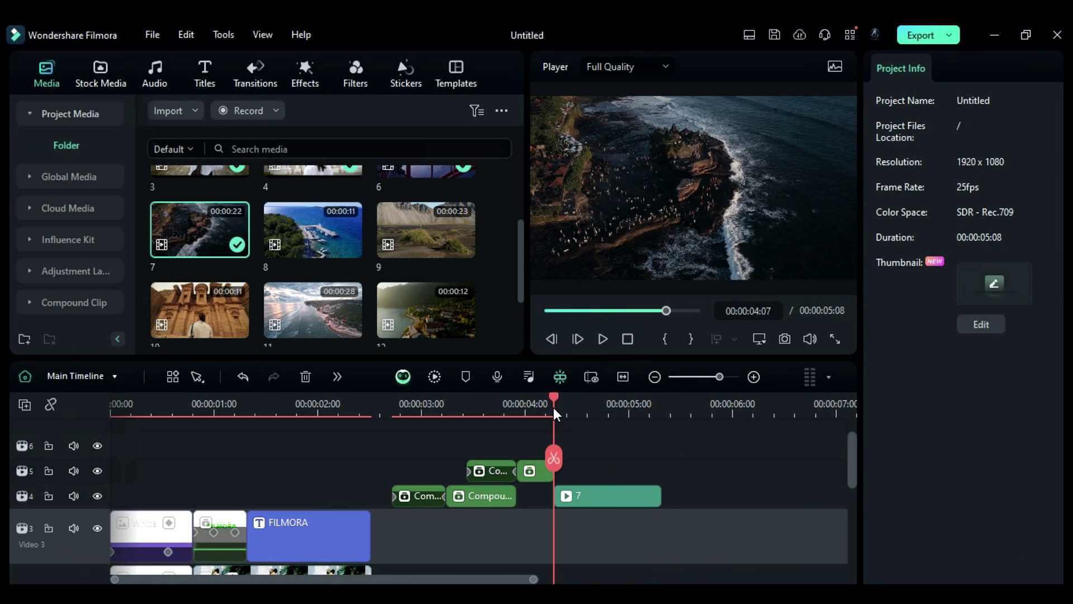
click(618, 497)
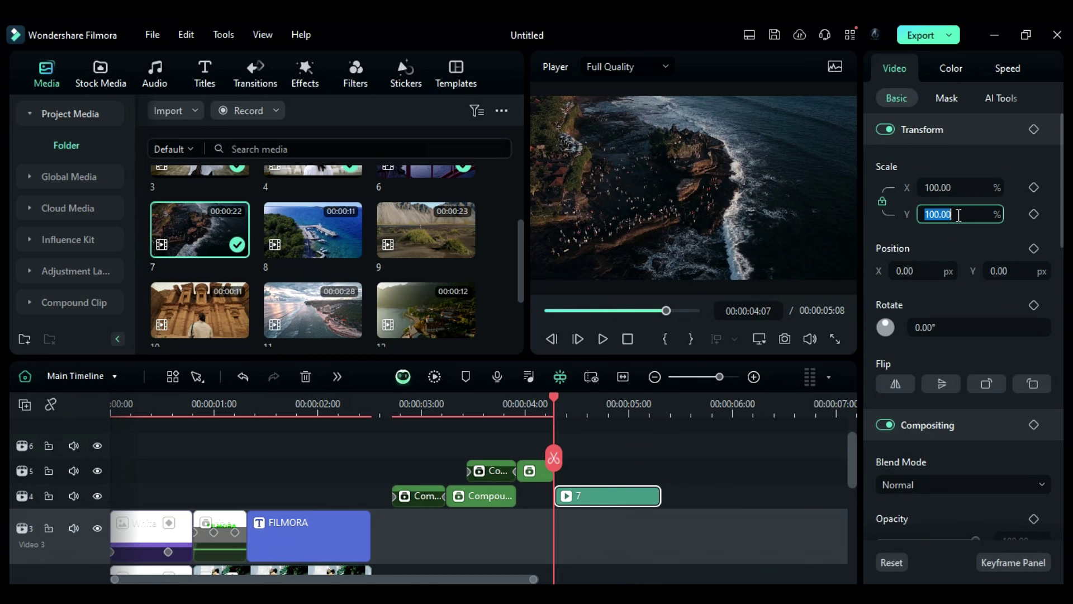
key(Return)
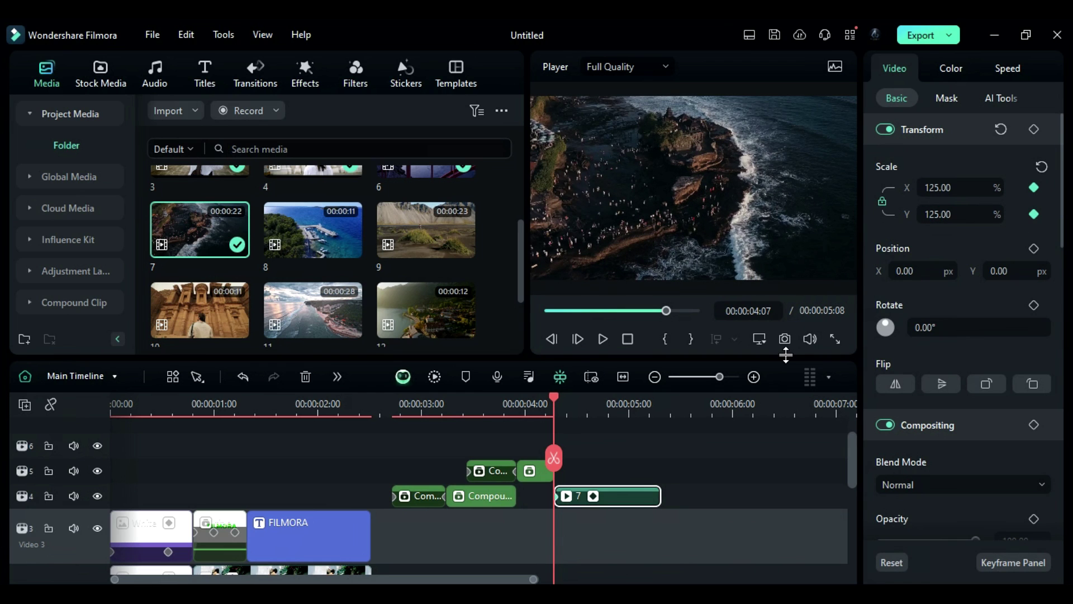
key(Right)
key(Right)
key(Right)
key(Right)
click(1040, 166)
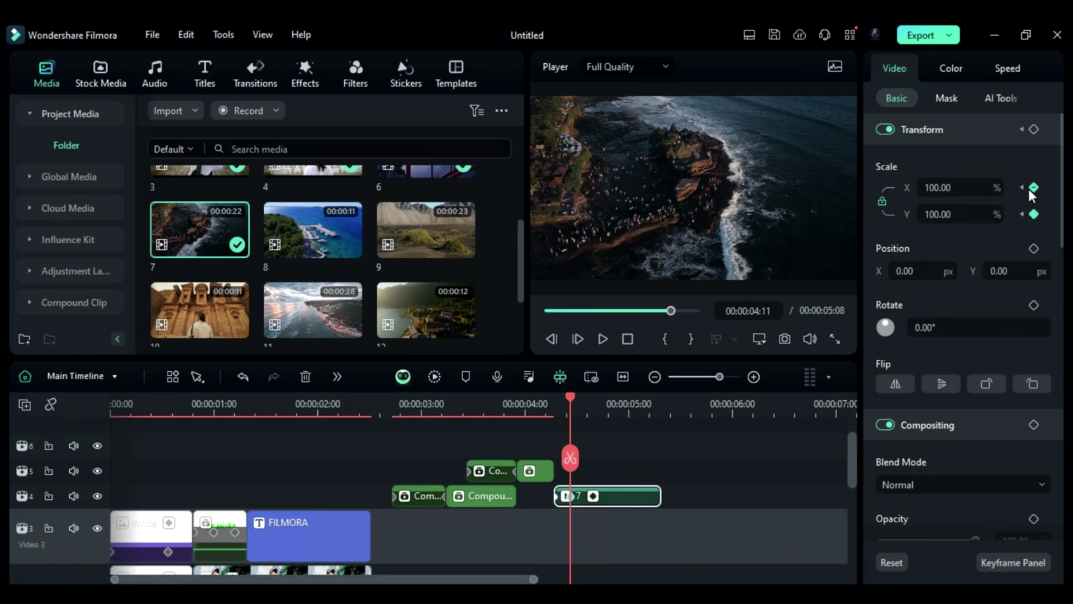
- Hold clip 7's scale at 100% with a keyframe at 00:00:04:15 and set it to 85% at 00:00:04:16
key(Right)
key(Right)
key(Right)
key(Right)
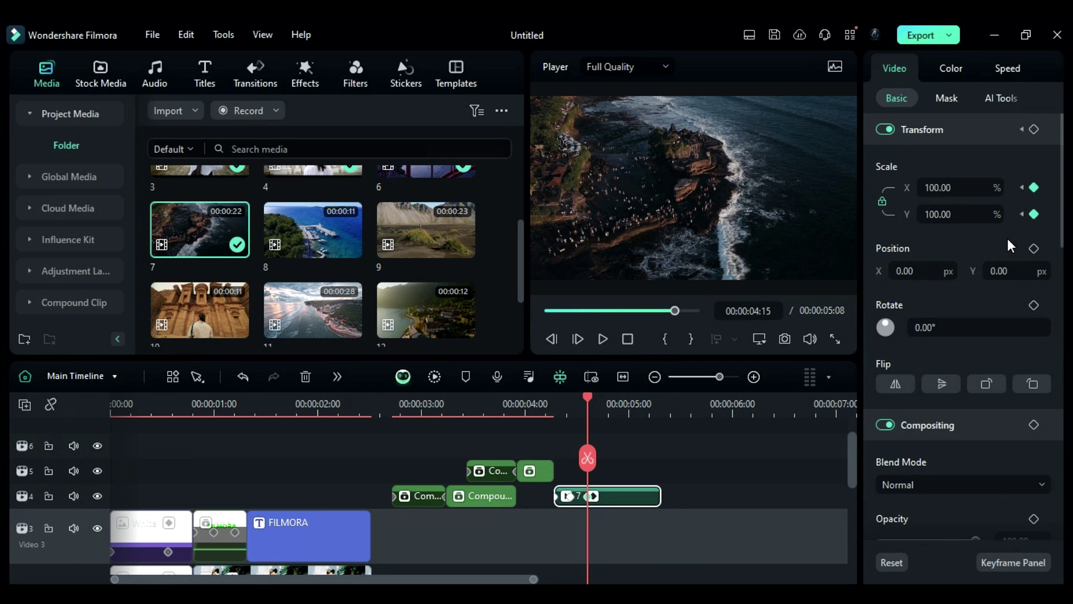
key(Right)
click(987, 212)
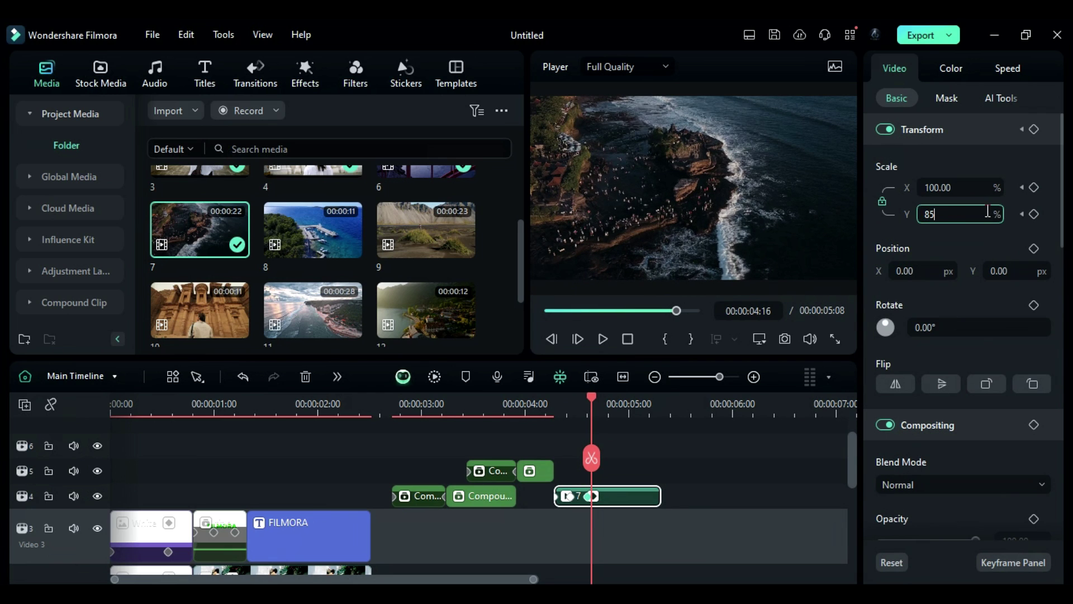
key(Return)
- Hold clip 7's scale at 85% with a keyframe at 00:00:04:24 and set it to 70% at 00:00:05:00
key(Right)
key(Right)
key(Right)
key(Right)
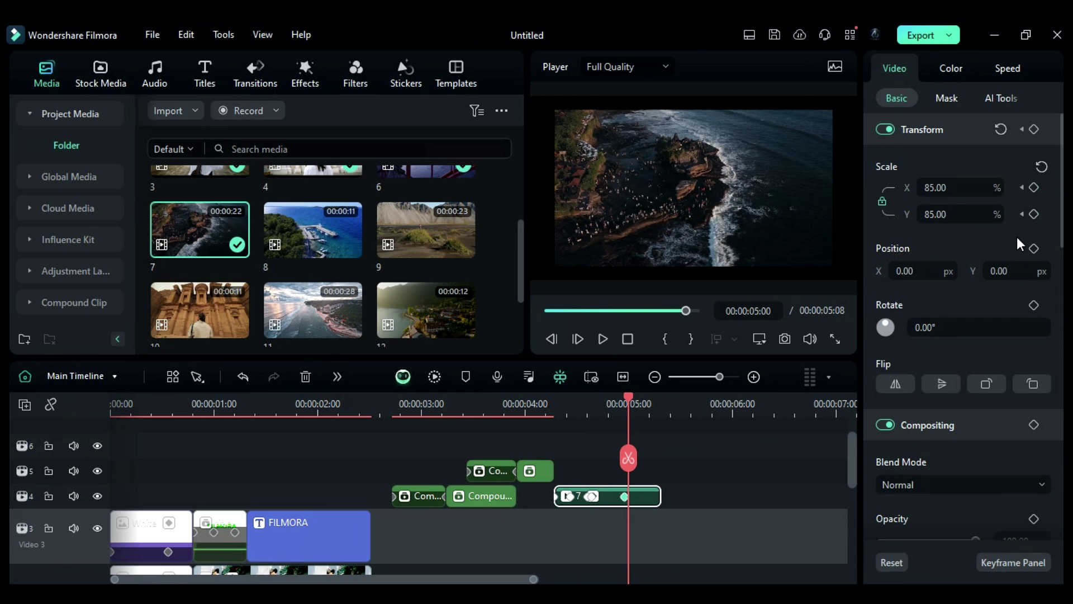
click(972, 213)
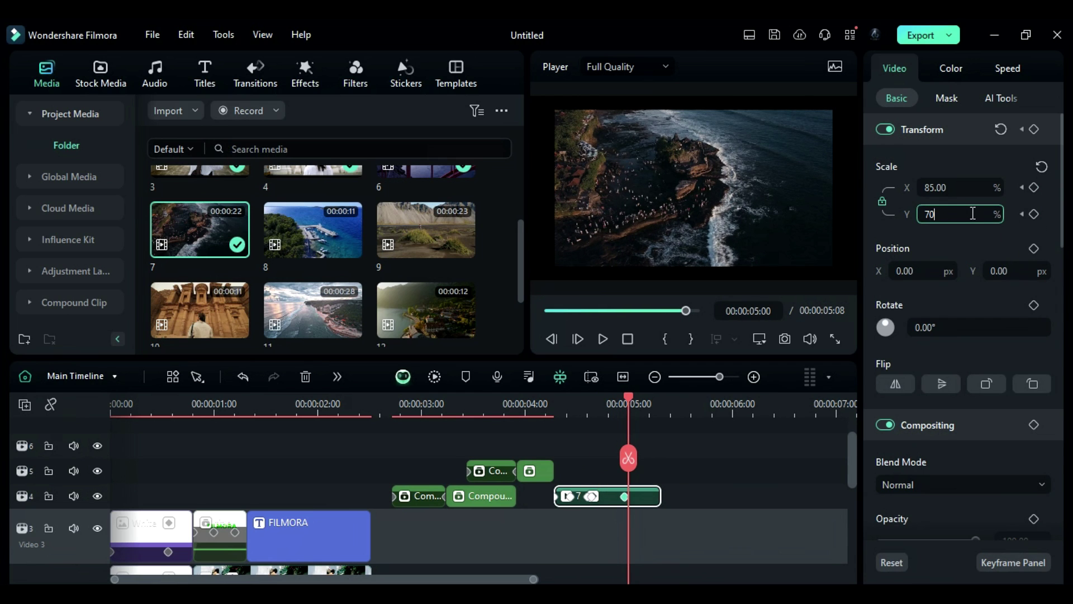
key(Return)
- Duplicate the white FILMORA title onto track 6 above clip 7 and split it at 00:00:04:16 and 00:00:05:00
drag(313, 531, 635, 441)
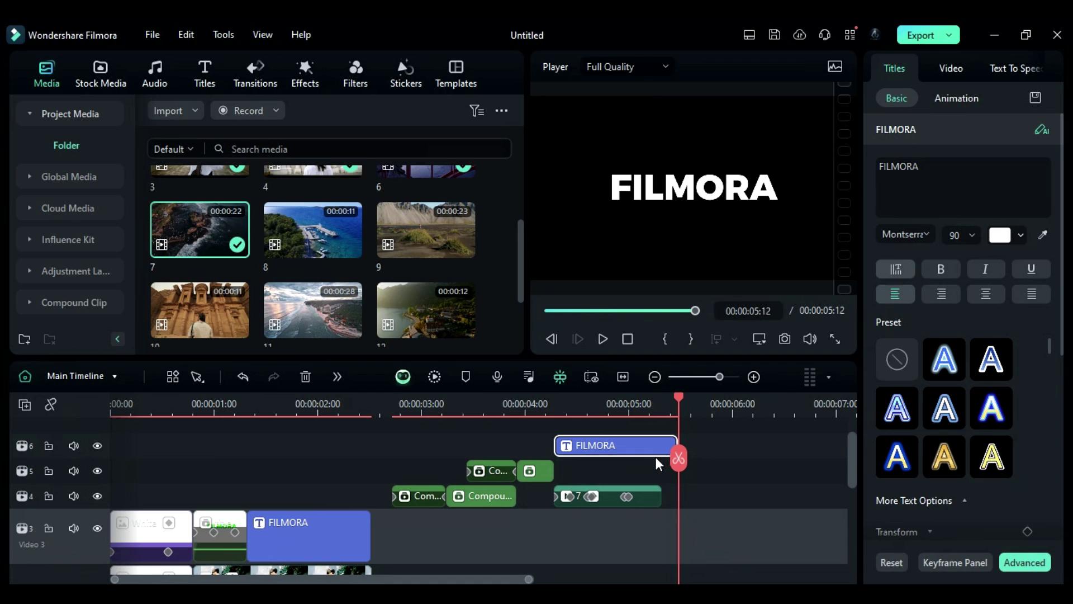
drag(565, 410, 630, 420)
click(591, 458)
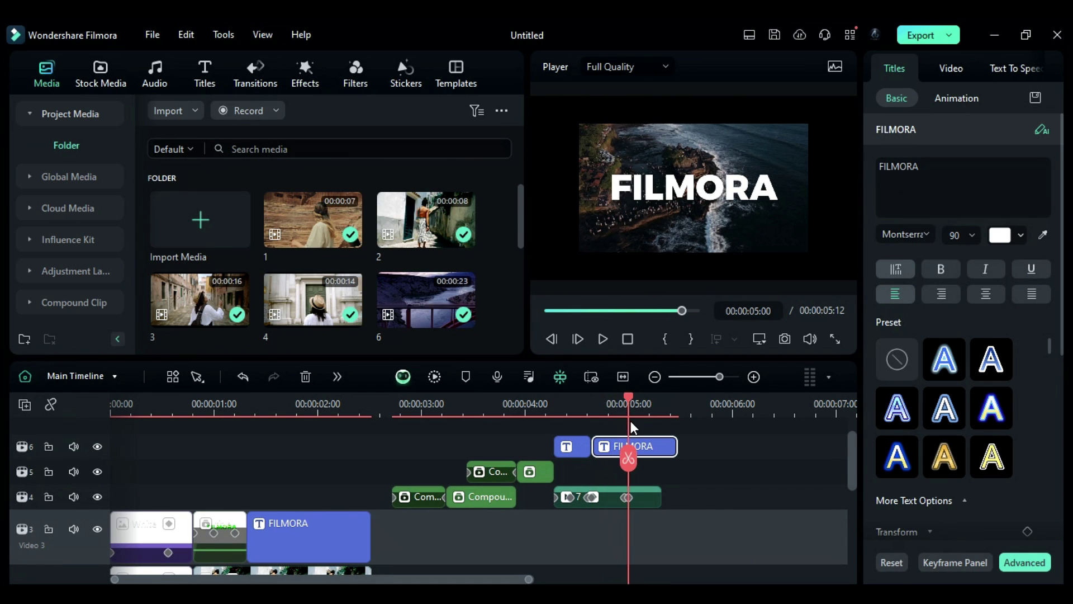
click(629, 460)
- Change the first title segment's text to MODERN and shift it toward the left side of the frame
click(562, 413)
click(571, 447)
drag(928, 168, 853, 156)
text(MODERN)
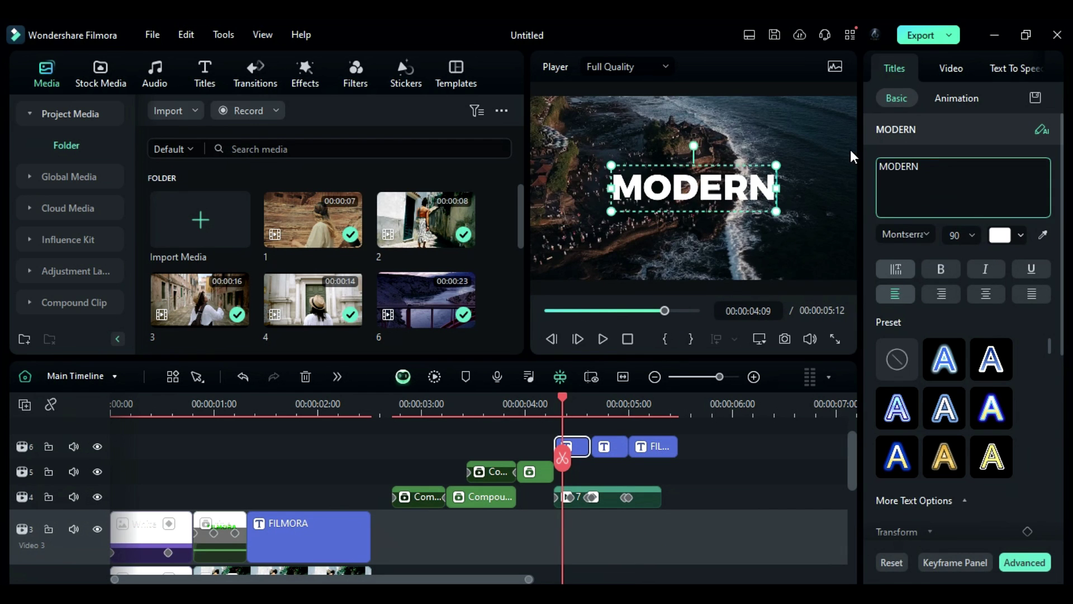
drag(693, 188, 612, 188)
click(957, 99)
click(940, 131)
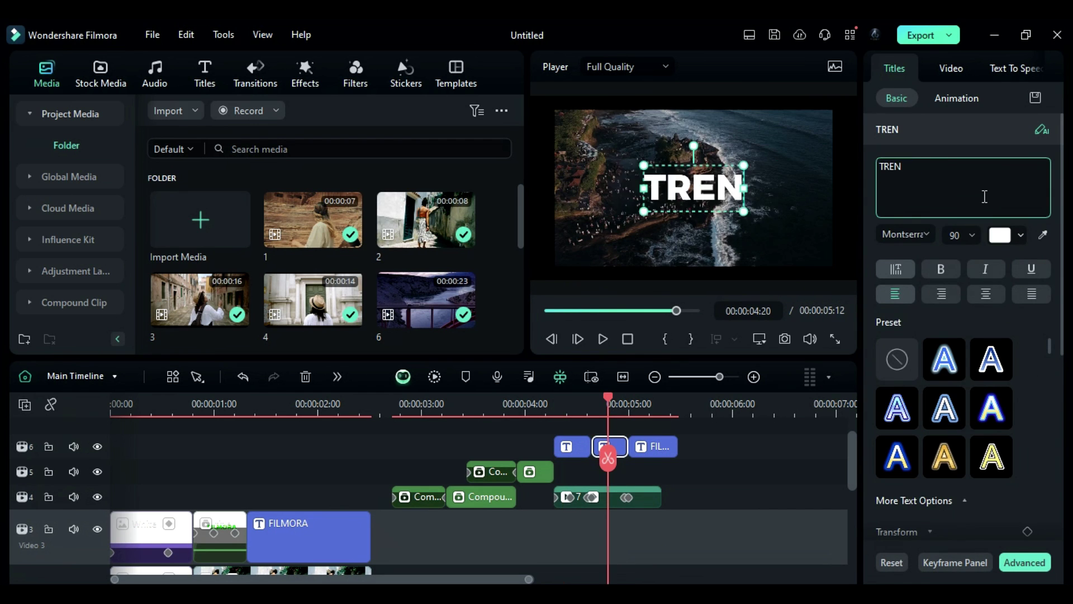
- Change the second and third title segments to TRENDY and PROMO, using font size 70, and trim the last one to end at 00:00:05:08
drag(677, 446, 661, 446)
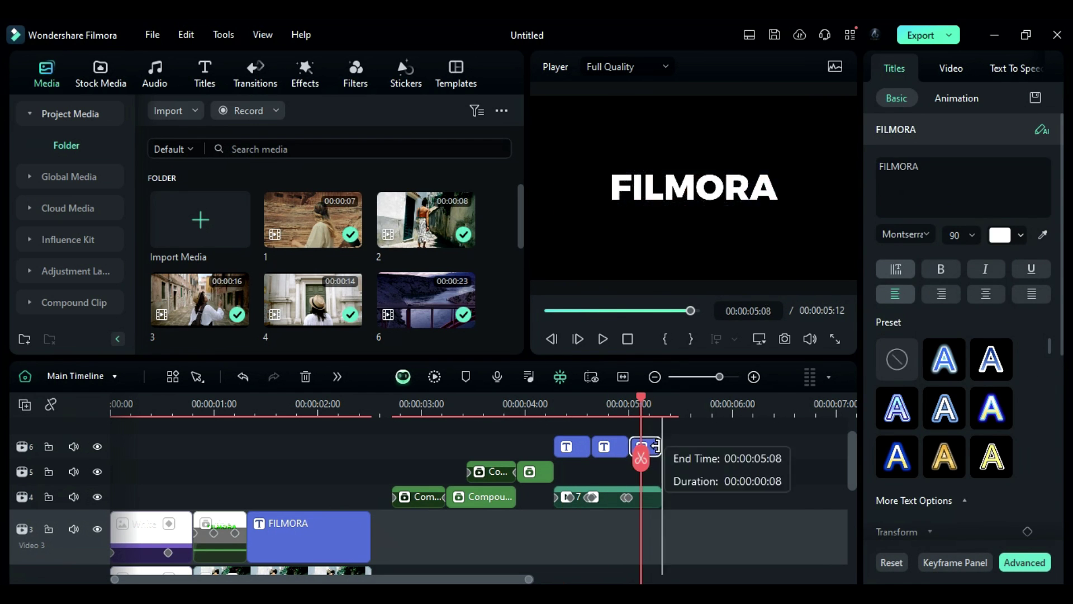
key(BackSpace)
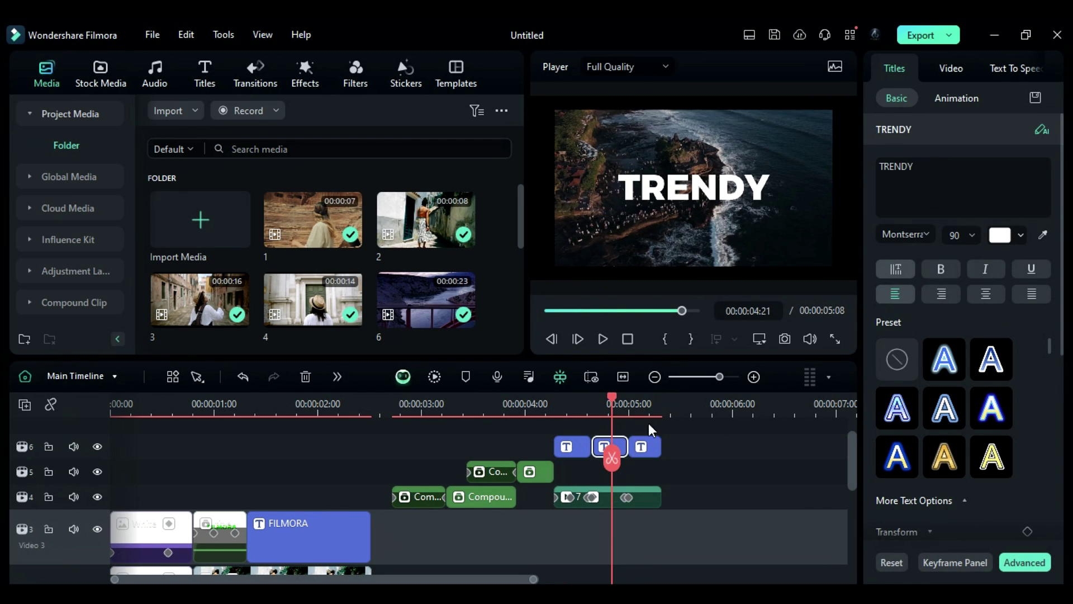
double_click(955, 235)
text(70)
text(70)
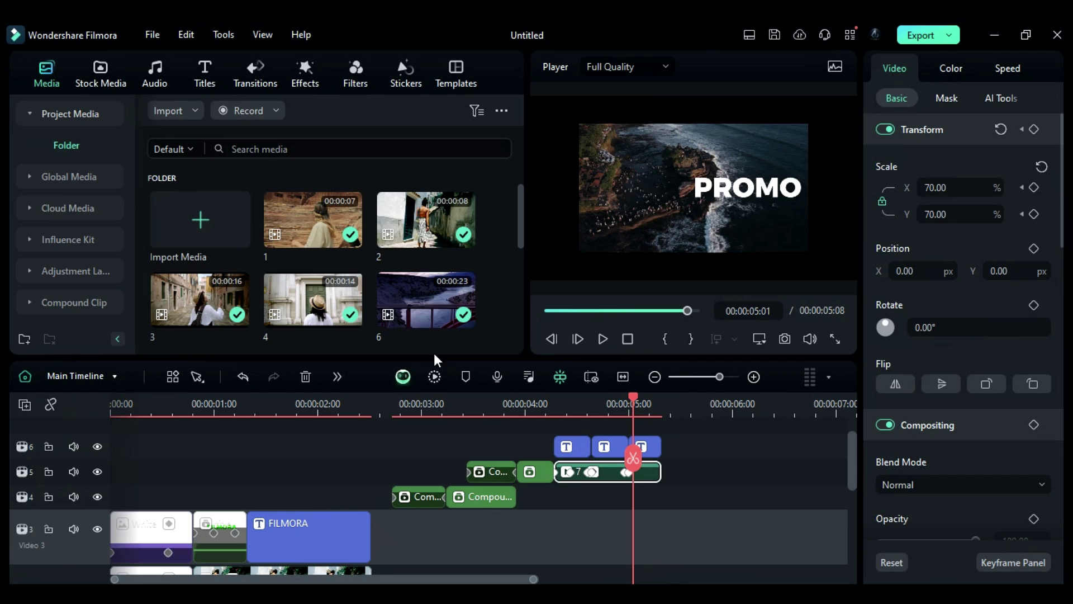
- Add a White solid color on track 4 beneath clip 7, running from 00:00:04:07 to 00:00:05:08
click(101, 72)
drag(199, 190, 558, 500)
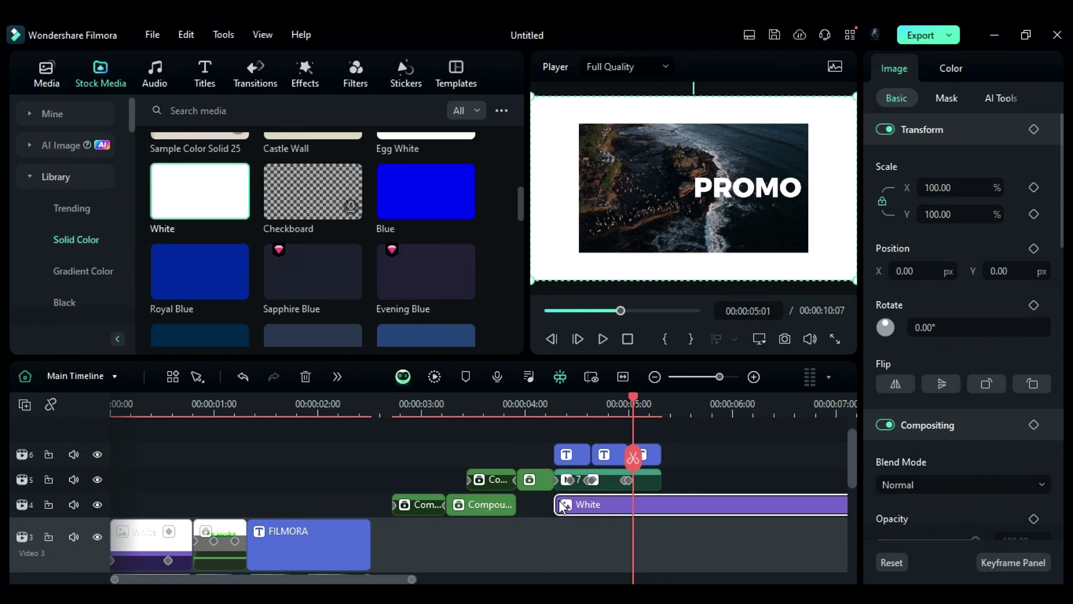
click(665, 408)
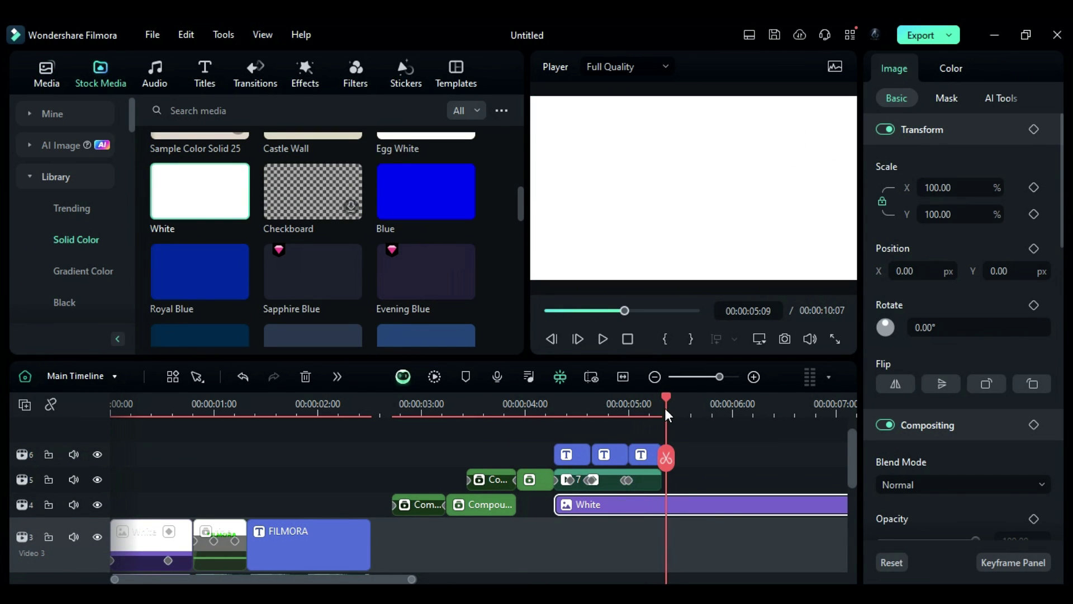
click(660, 408)
click(659, 457)
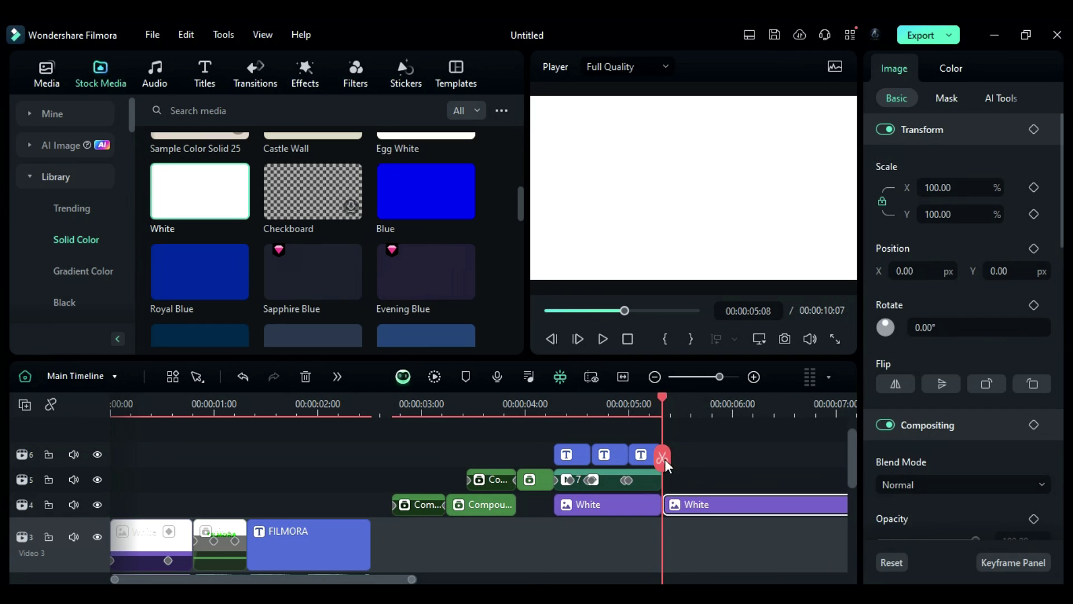
key(Delete)
- Play back the stepped-scale section with the MODERN, TRENDY and PROMO titles
click(528, 407)
key(space)
key(space)
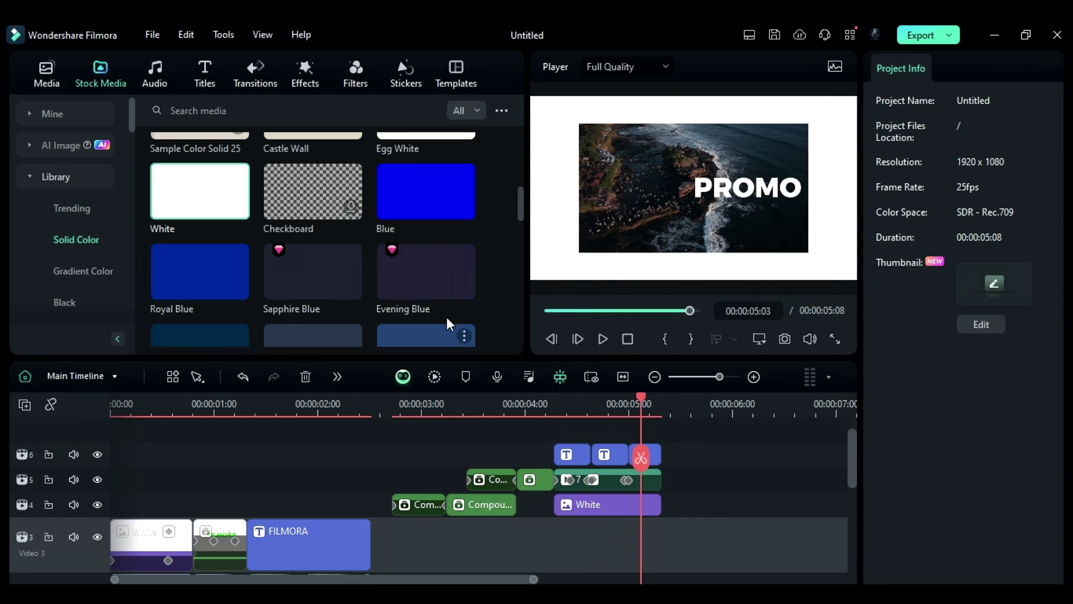
- Place clip 8 on track 3 starting at 00:00:05:08 and mask it to a centred vertical strip
click(54, 77)
scroll(264, 226, down, 3)
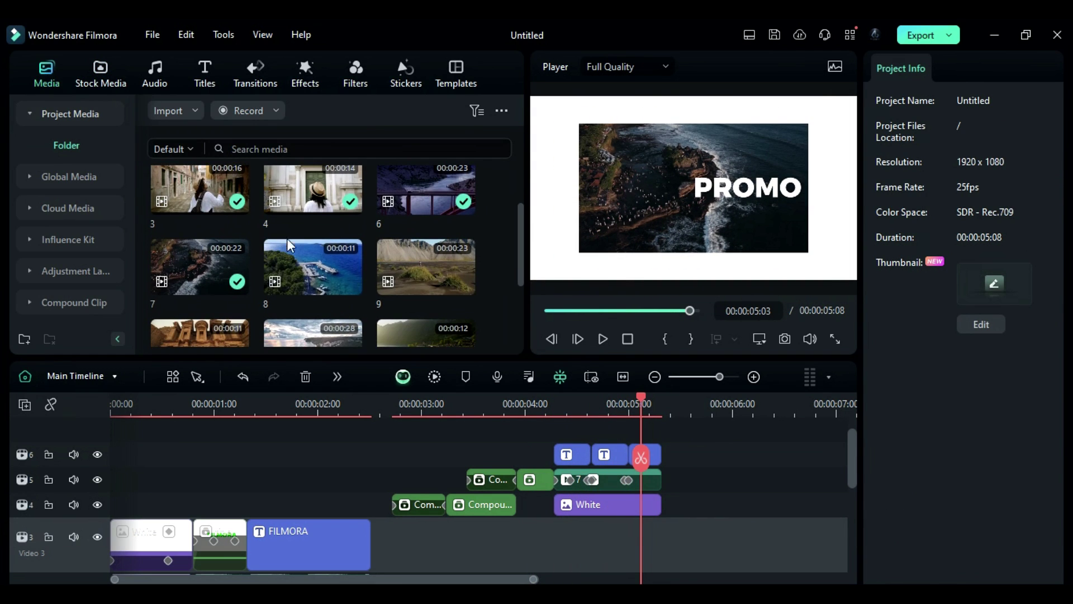
drag(332, 268, 668, 545)
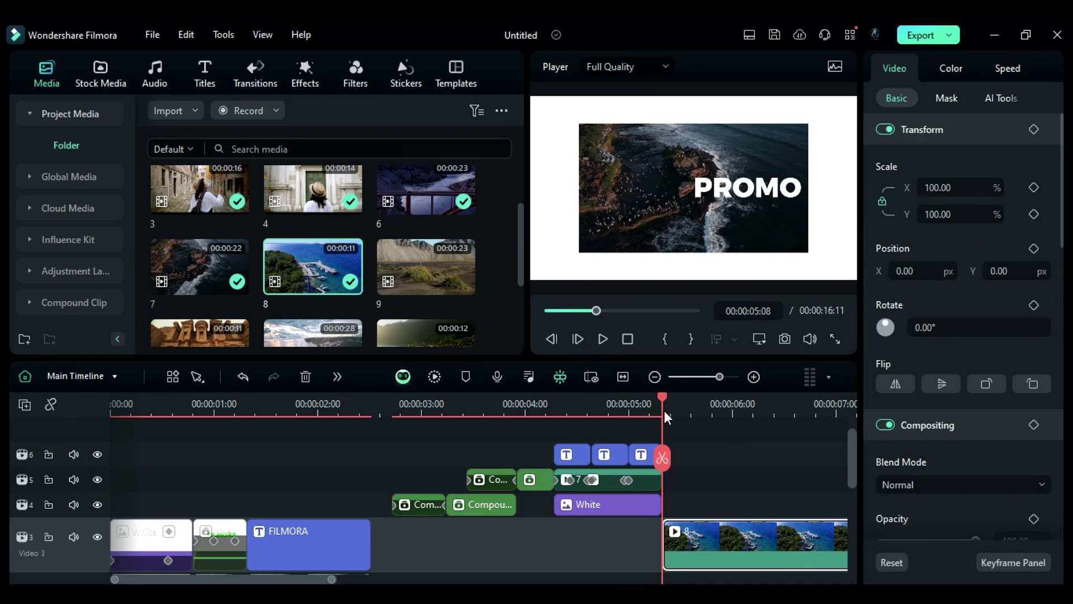
drag(664, 412, 704, 416)
click(948, 102)
click(911, 221)
click(896, 98)
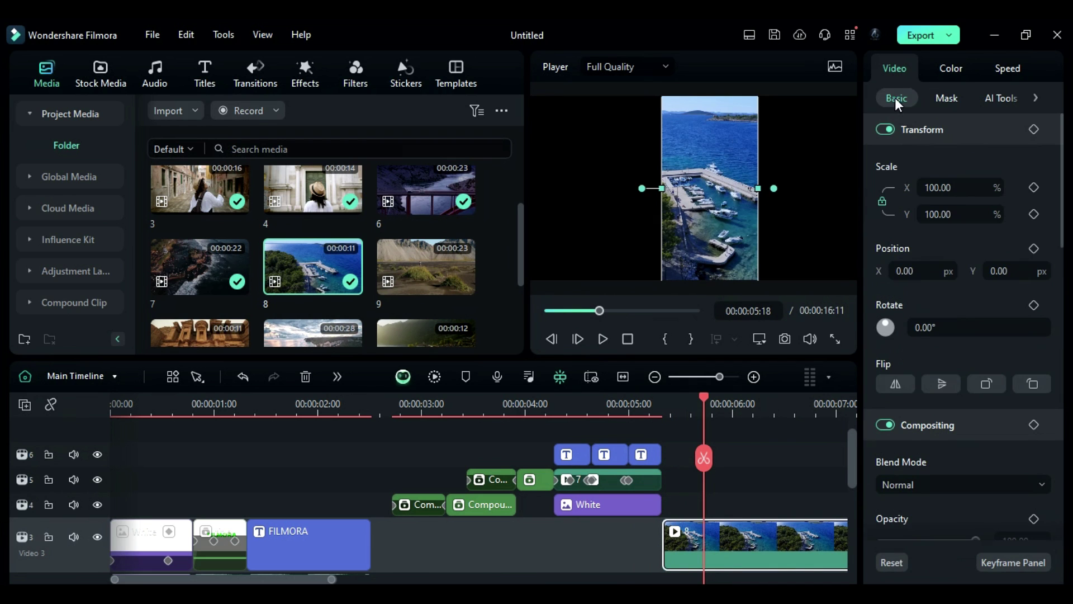
- Set the X position of the clip 8 strip to -774 px and duplicate the clip onto track 4
drag(906, 271, 499, 271)
drag(587, 188, 579, 188)
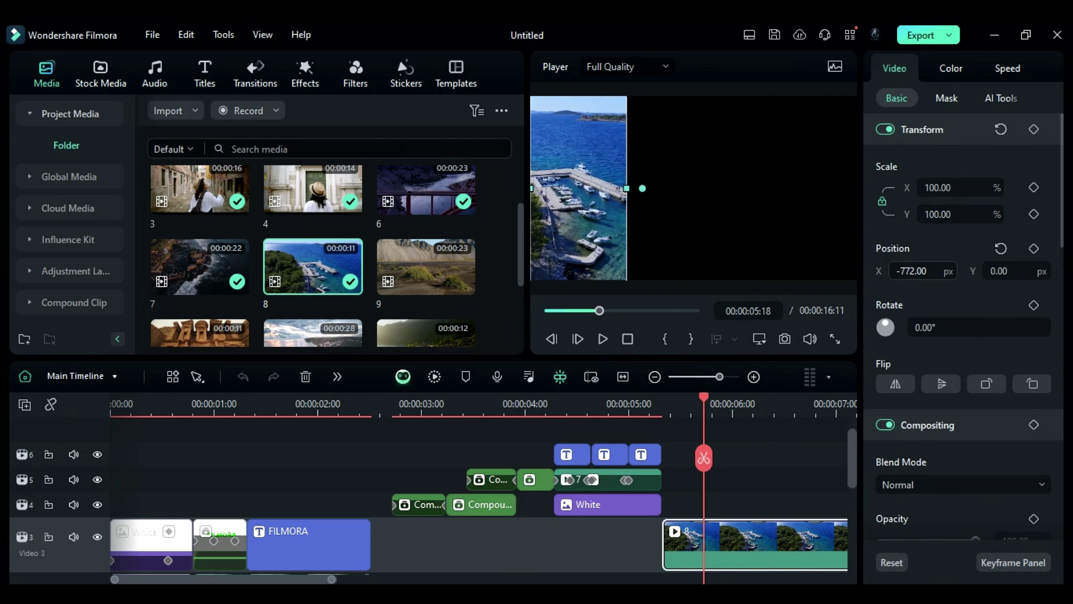
drag(738, 541, 732, 506)
click(447, 503)
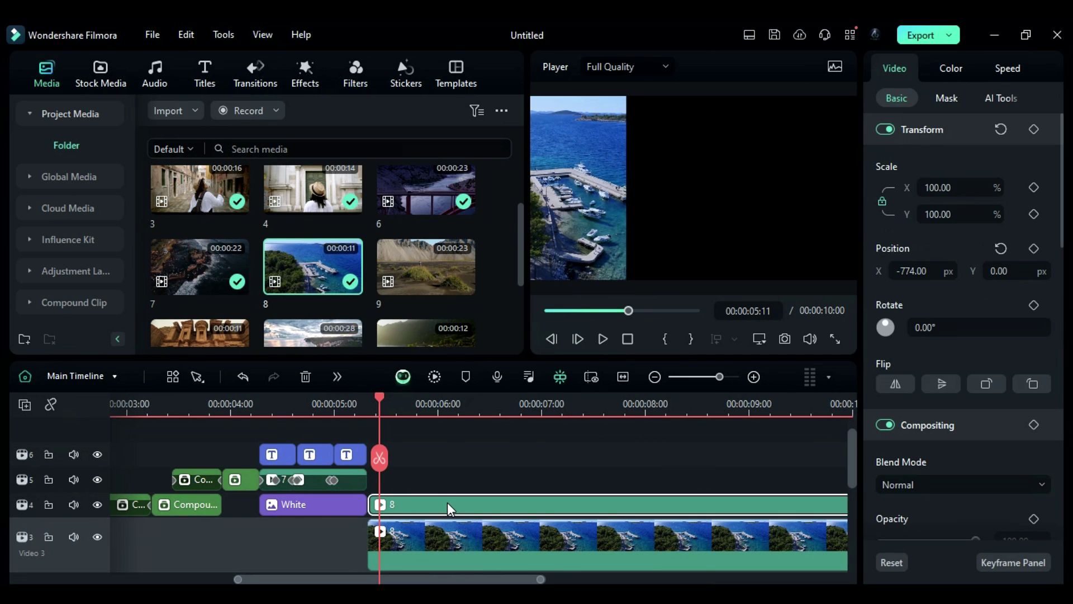
- Replace the track 4 copy with clip 9 and set its X position to 583 px
click(408, 281)
drag(408, 281, 424, 509)
drag(910, 271, 1070, 271)
- Stack clips 10, 11 and 12 on tracks 5, 6 and 7, scaled and offset vertically to fill the middle column
scroll(203, 266, down, 2)
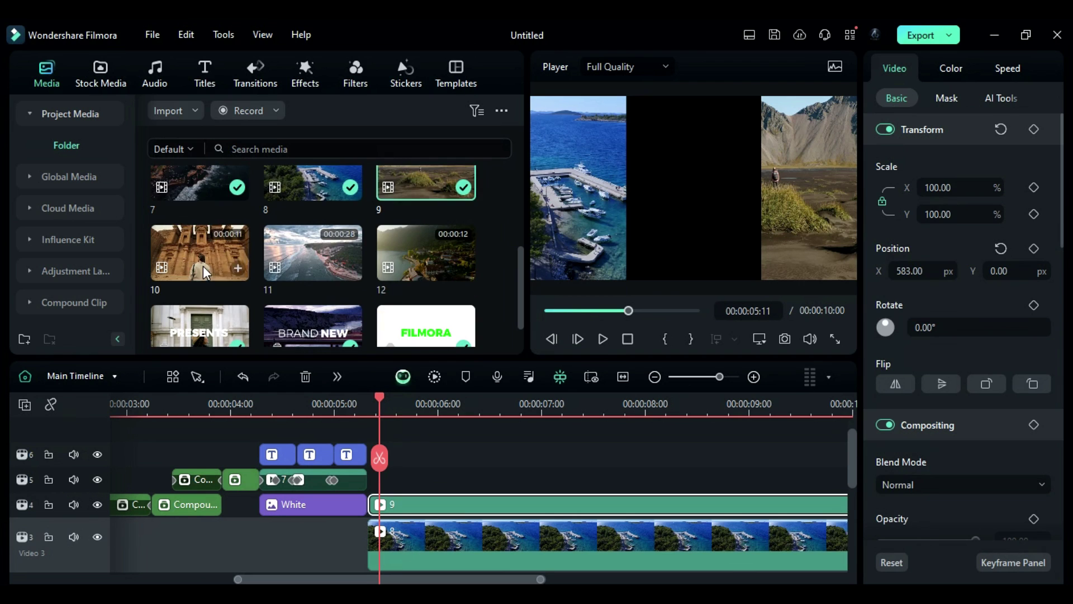
drag(202, 266, 425, 495)
drag(938, 214, 905, 214)
drag(999, 271, 1045, 271)
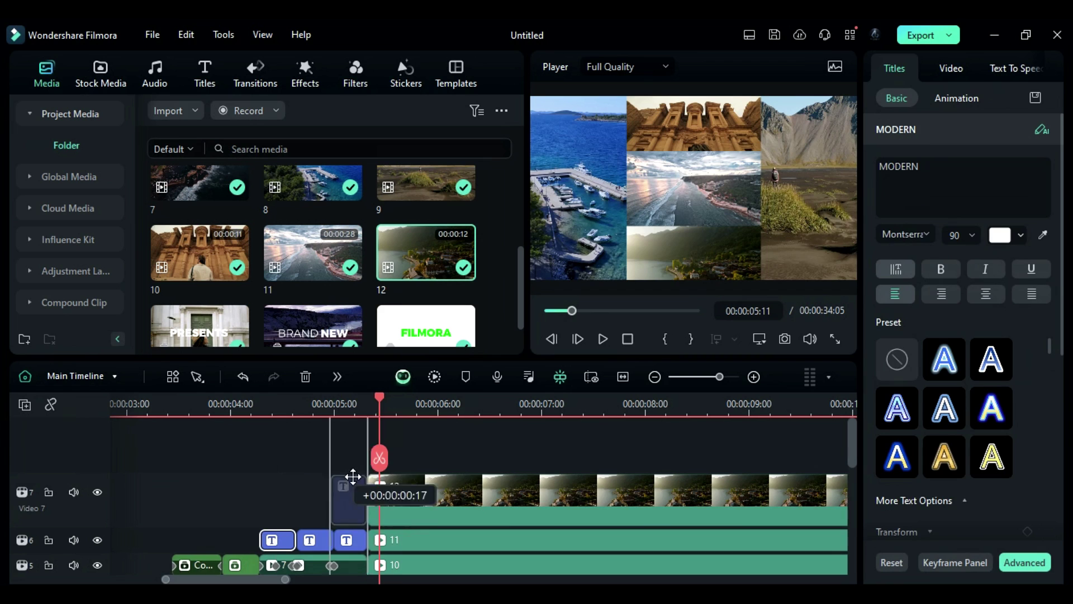
- Copy the MODERN title onto track 8, running from 00:00:05:08 to 00:00:10:00
drag(353, 479, 380, 484)
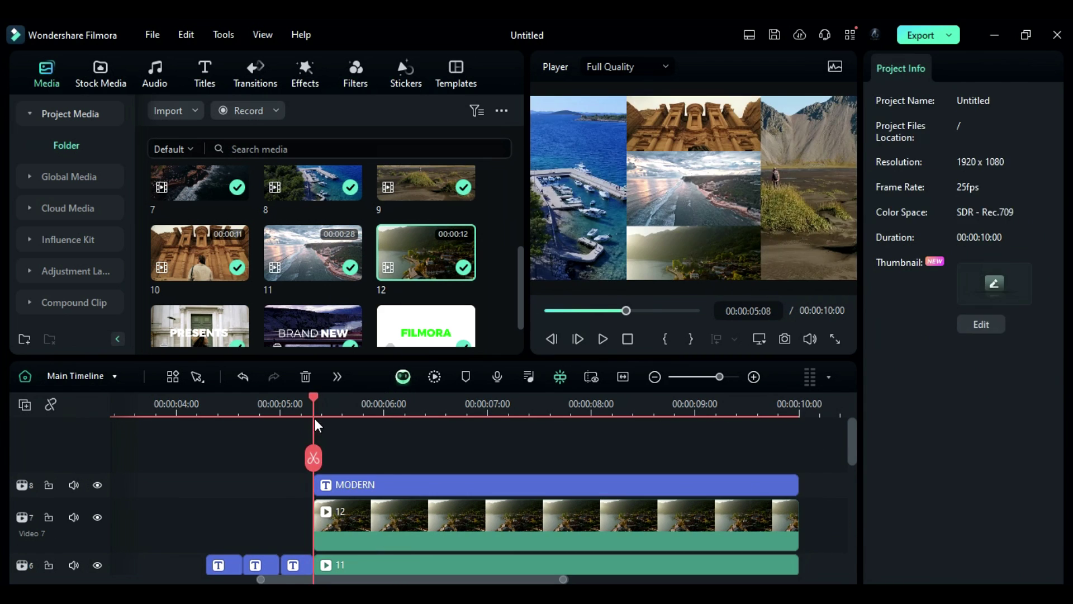
click(468, 484)
scroll(951, 475, down, 10)
click(956, 98)
click(909, 102)
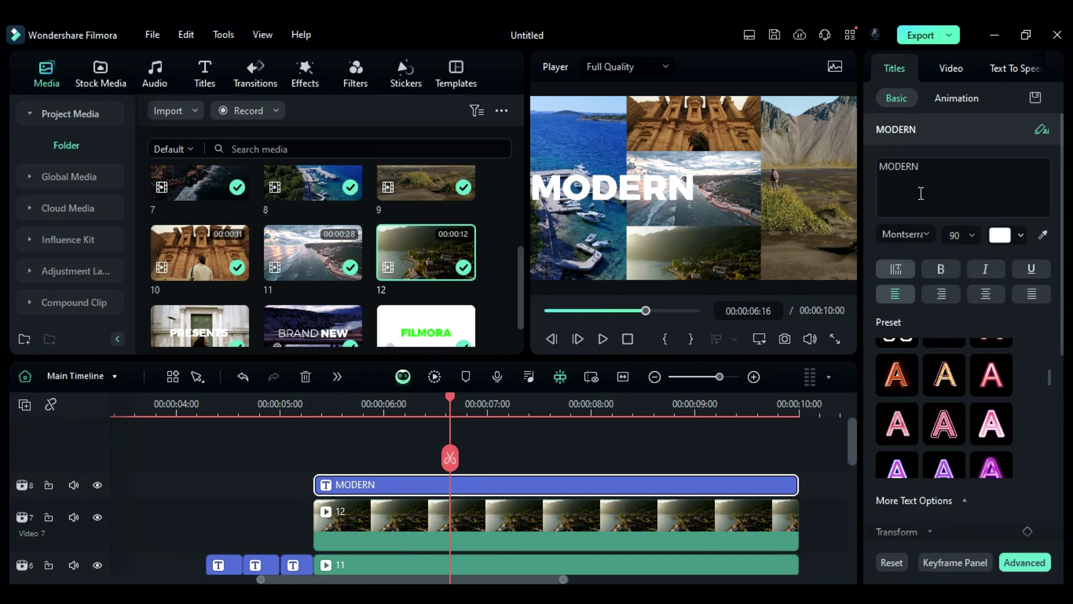
- Move the copied title to the frame's centre, change its text to TRAVEL and enlarge it to font size 125
drag(668, 185, 746, 182)
double_click(746, 183)
text(TRAVEL)
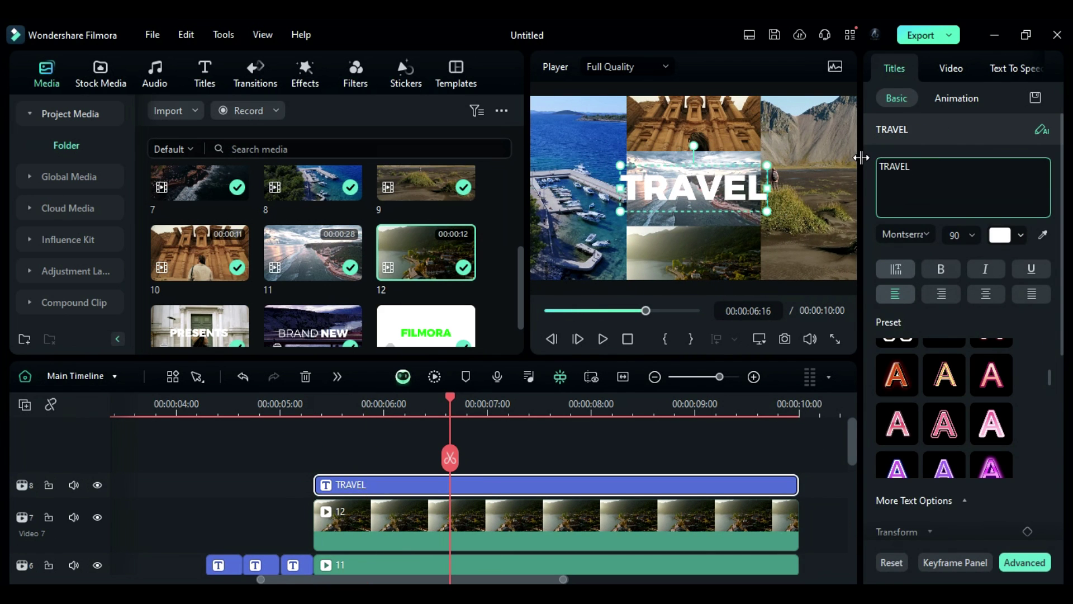
click(972, 235)
click(958, 336)
- Add a second text reading SLIDESHOW to the TRAVEL title with the advanced text editor
click(1028, 566)
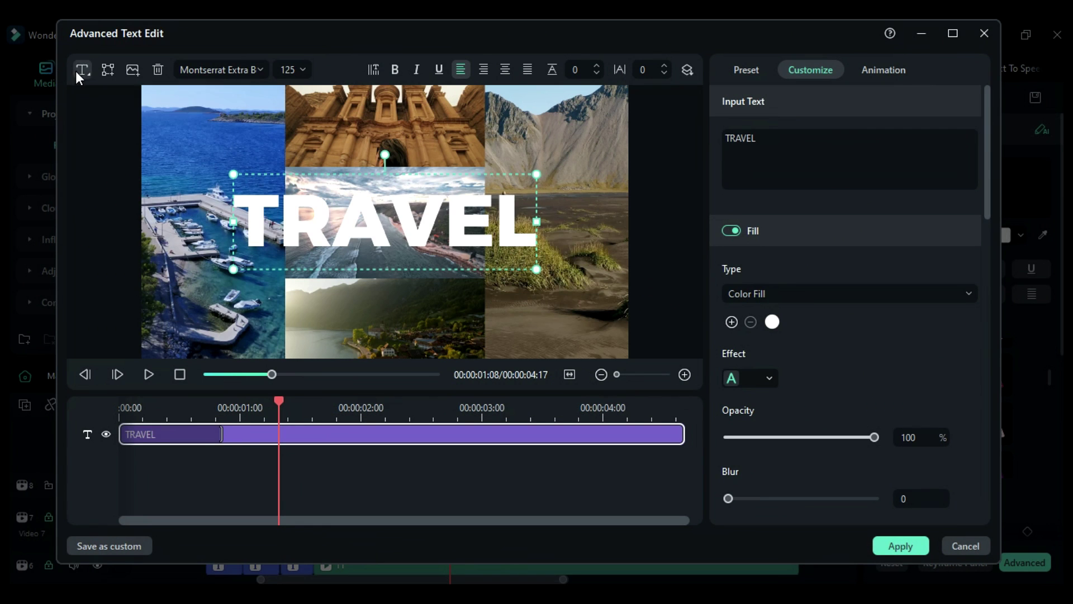
click(81, 70)
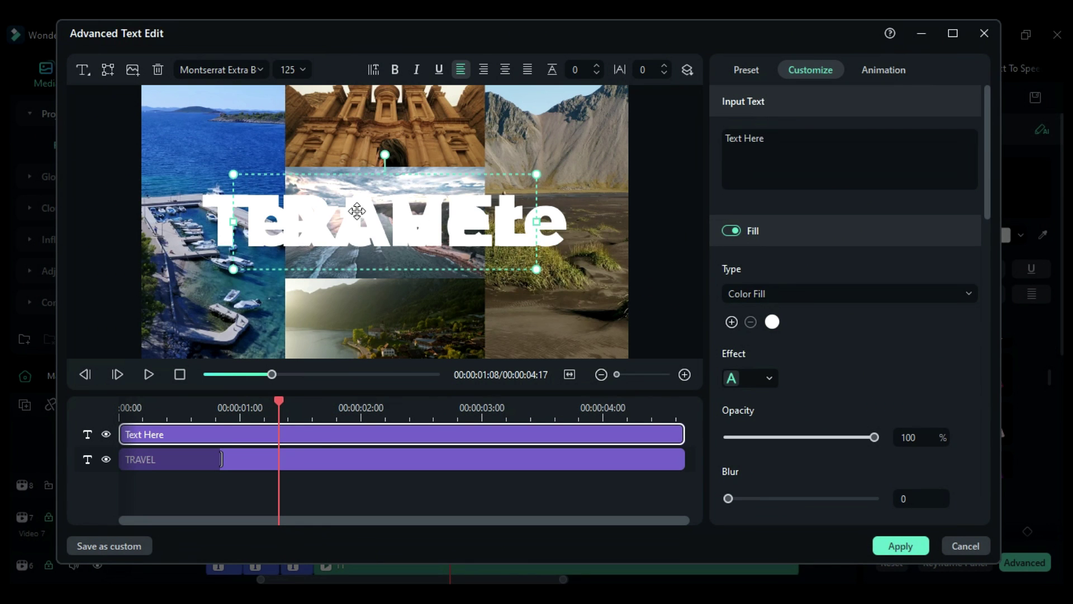
drag(357, 211, 367, 268)
double_click(367, 268)
text(SLIDESHOW)
key(ctrl+a)
- Set the SLIDESHOW text to Montserrat Medium, shrink it to size 59 and centre it beneath TRAVEL
click(257, 70)
click(297, 381)
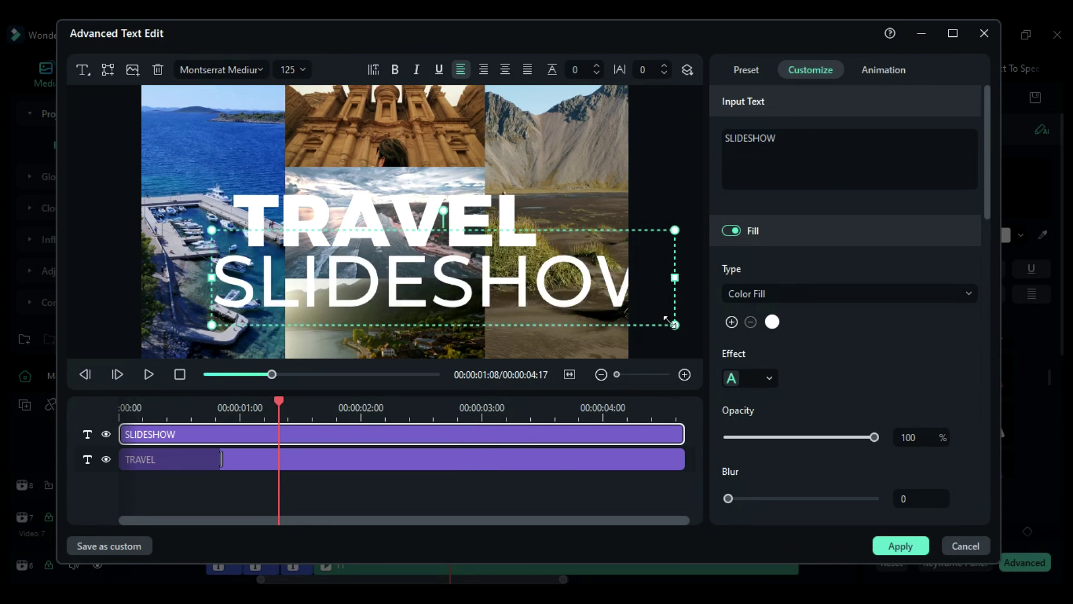
drag(675, 325, 553, 300)
drag(467, 283, 400, 275)
- Enable the shadow on the SLIDESHOW and TRAVEL texts and apply the advanced title edits
scroll(727, 400, down, 5)
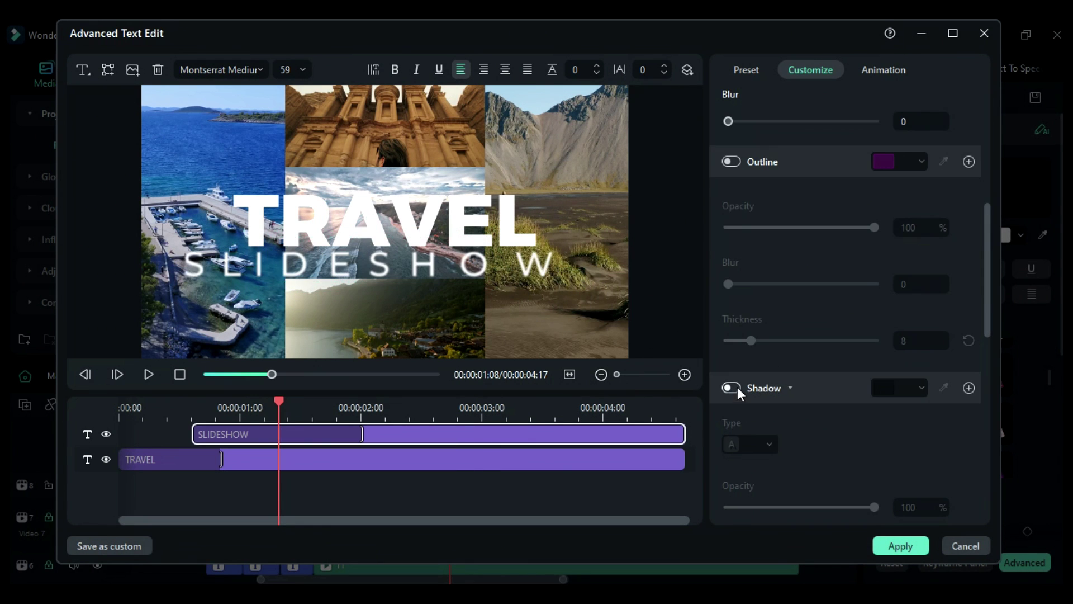
click(731, 387)
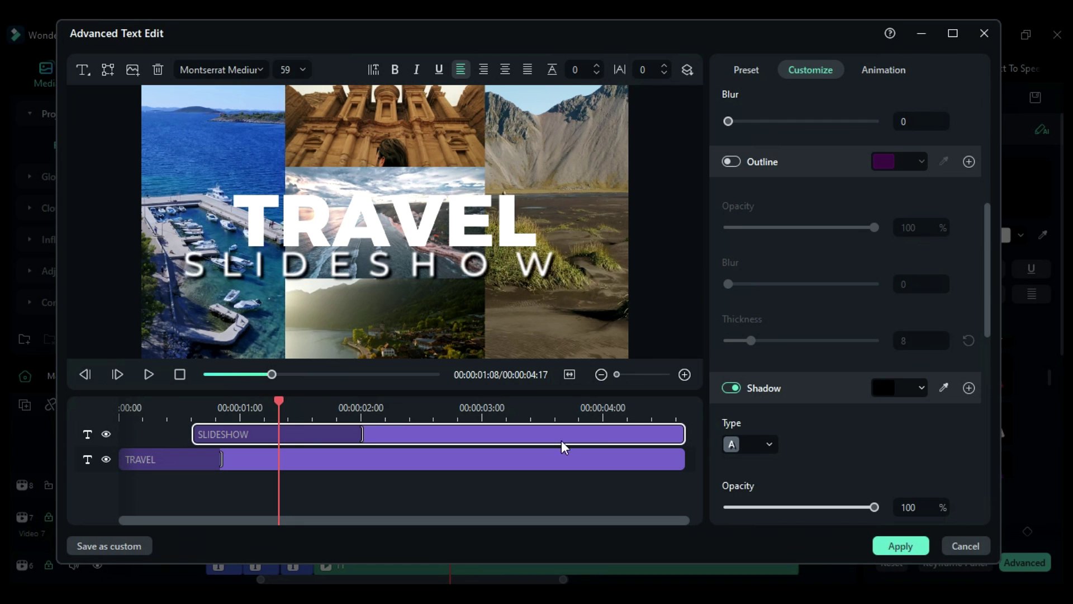
click(471, 464)
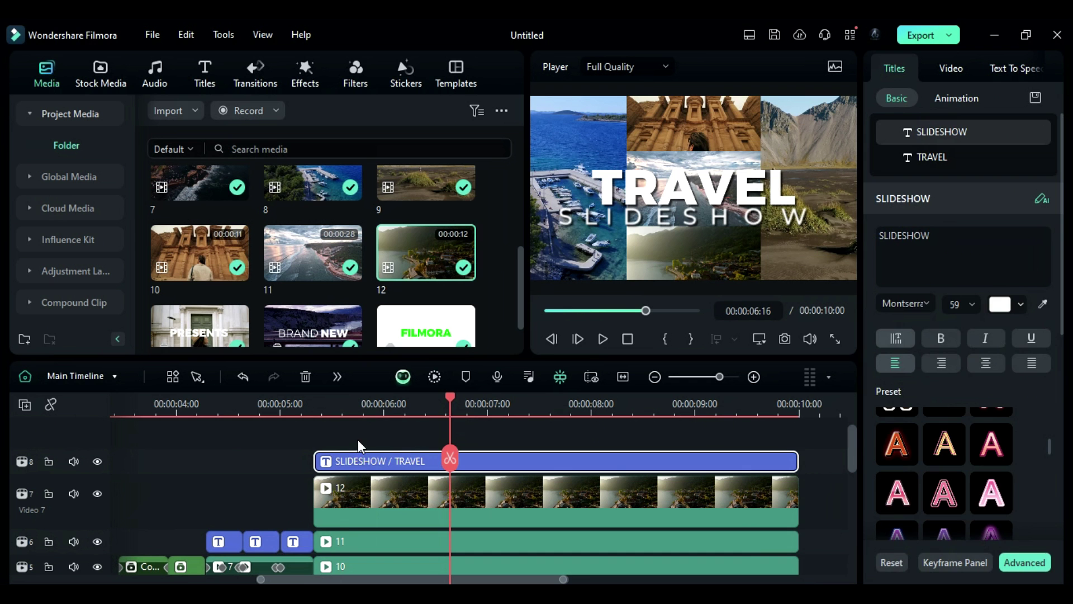
- Combine the TRAVEL SLIDESHOW title and the five collage clips beneath it into Compound Clip 3
drag(357, 439, 457, 498)
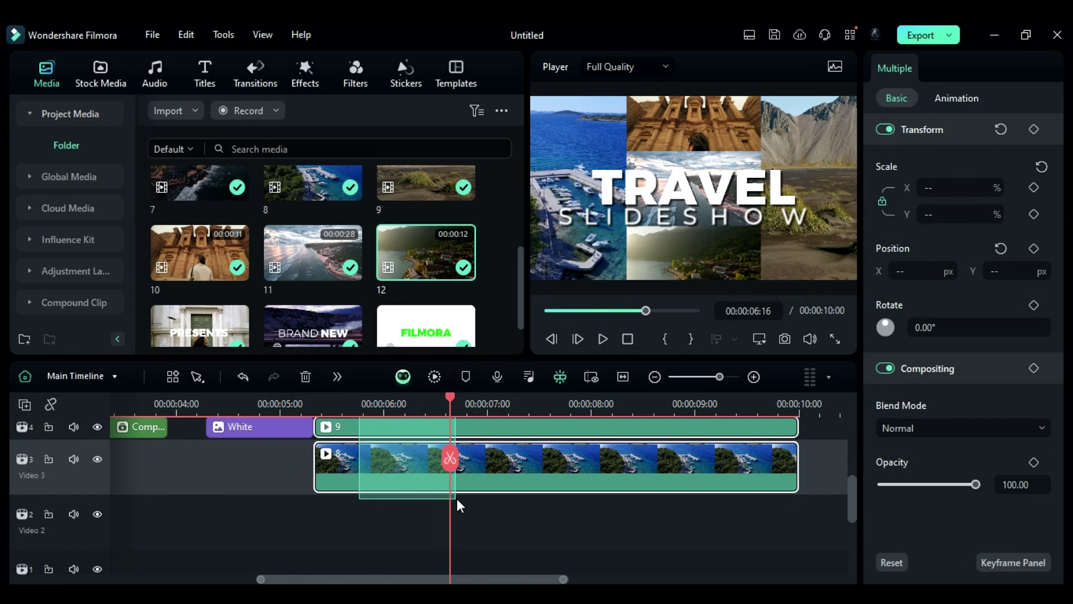
right_click(425, 475)
click(464, 383)
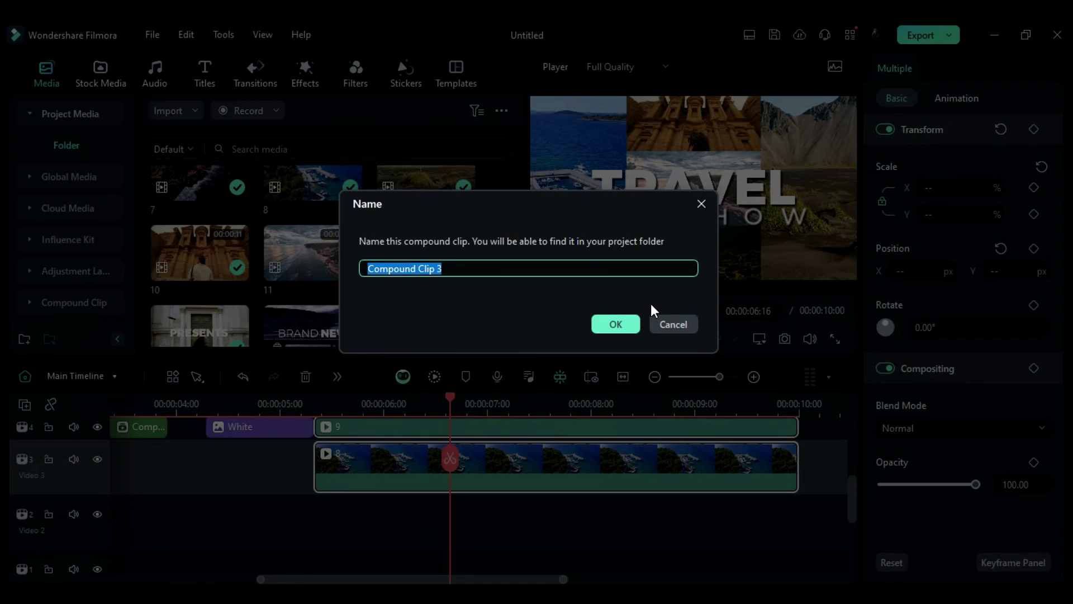
click(615, 327)
- Move Compound Clip 3 onto track 7 so that it starts at 00:00:05:05
click(465, 404)
scroll(527, 439, up, 1)
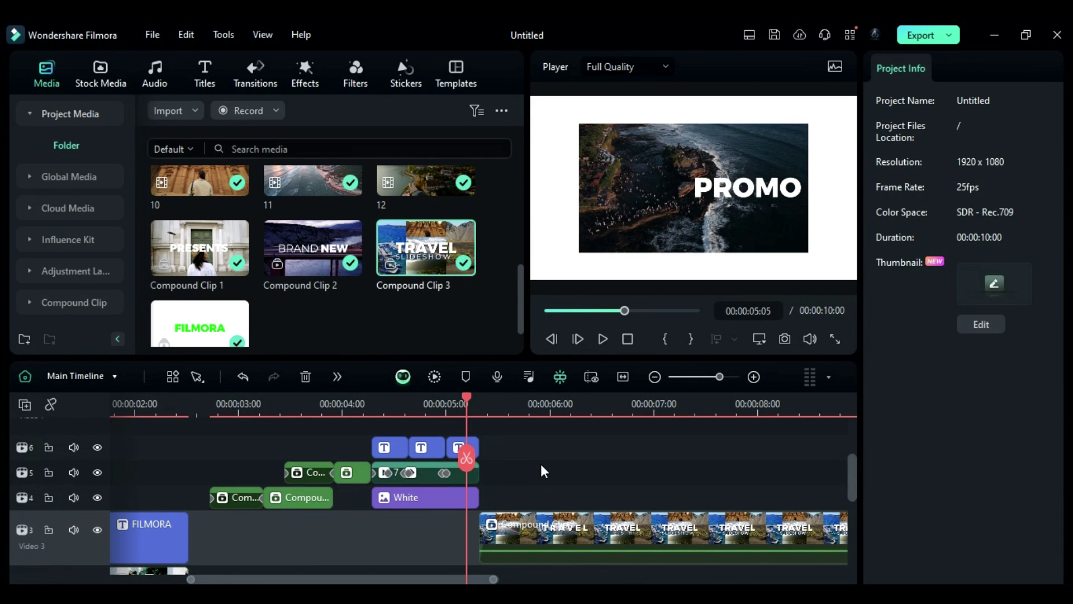
mouse_move(515, 509)
mouse_down()
mouse_move(508, 427)
mouse_move(507, 511)
mouse_up()
- At 00:00:05:05, keyframe Compound Clip 3 with scale 332% and Y position -2328 px
click(896, 98)
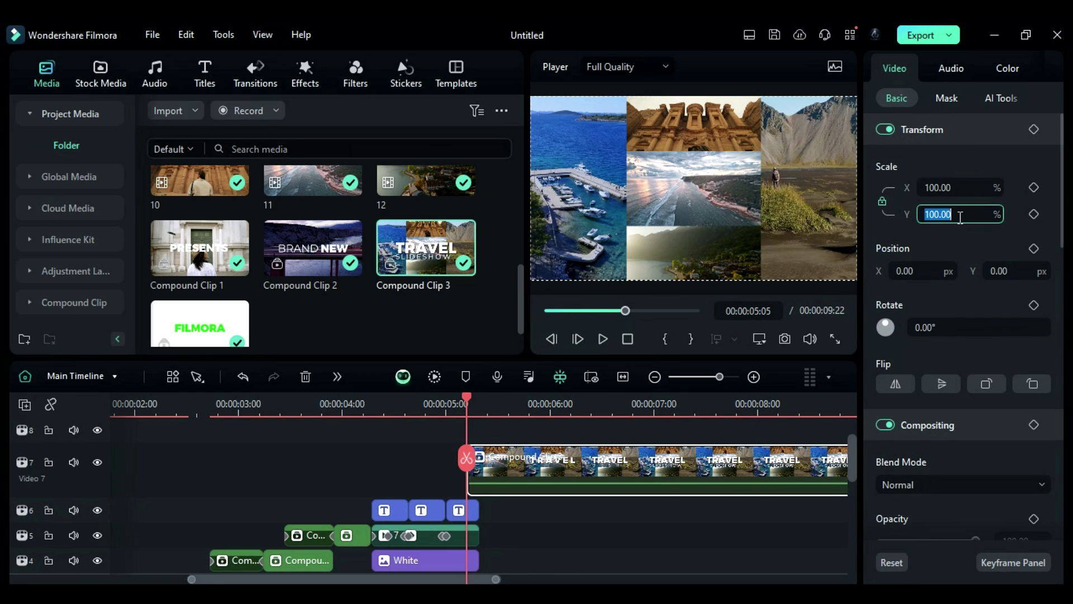
key(Return)
click(1033, 214)
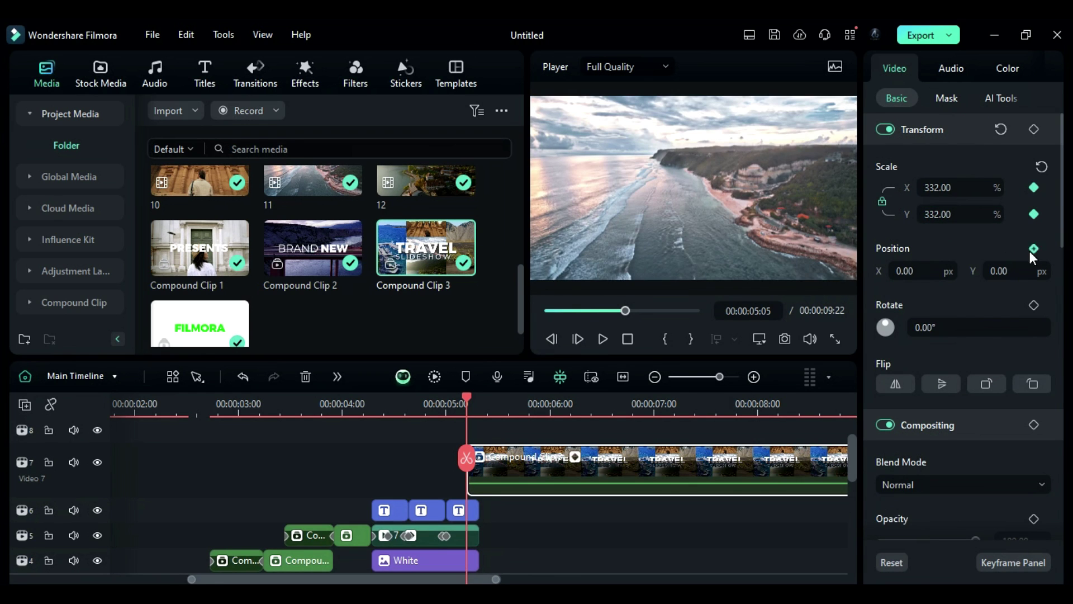
drag(1000, 271, 814, 272)
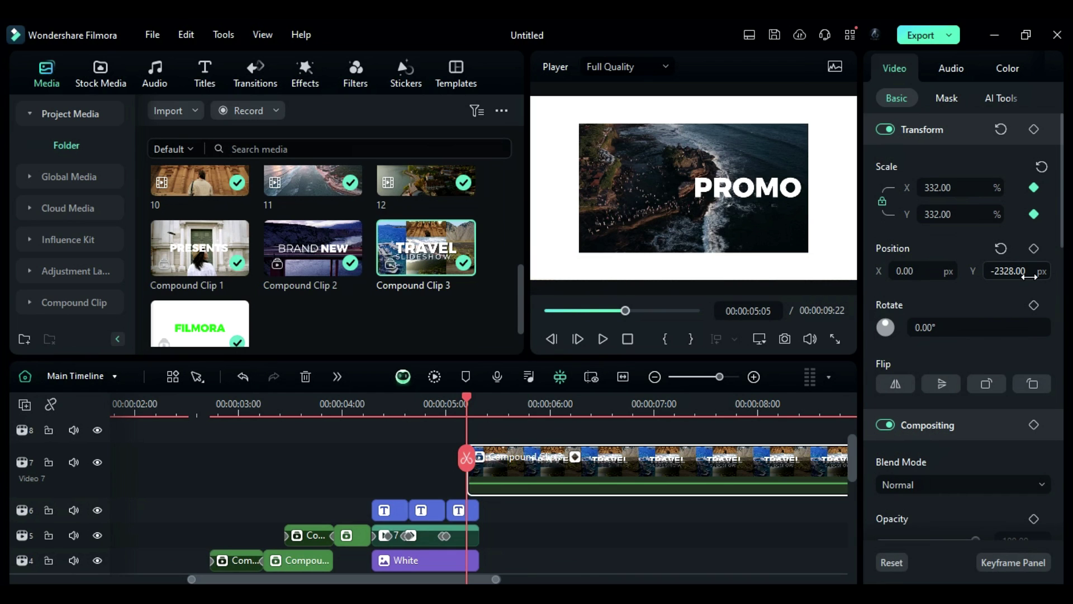
- Keyframe Compound Clip 3's Y position to -692 px at 00:00:05:21, and reset its transform at about 00:00:06:16
drag(470, 394, 531, 409)
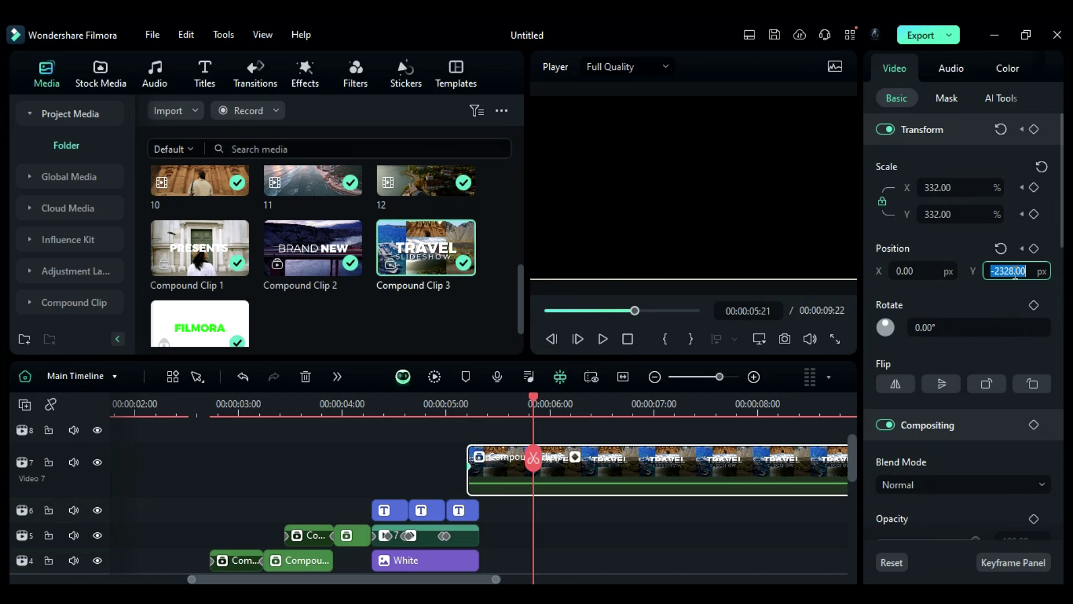
key(Return)
key(space)
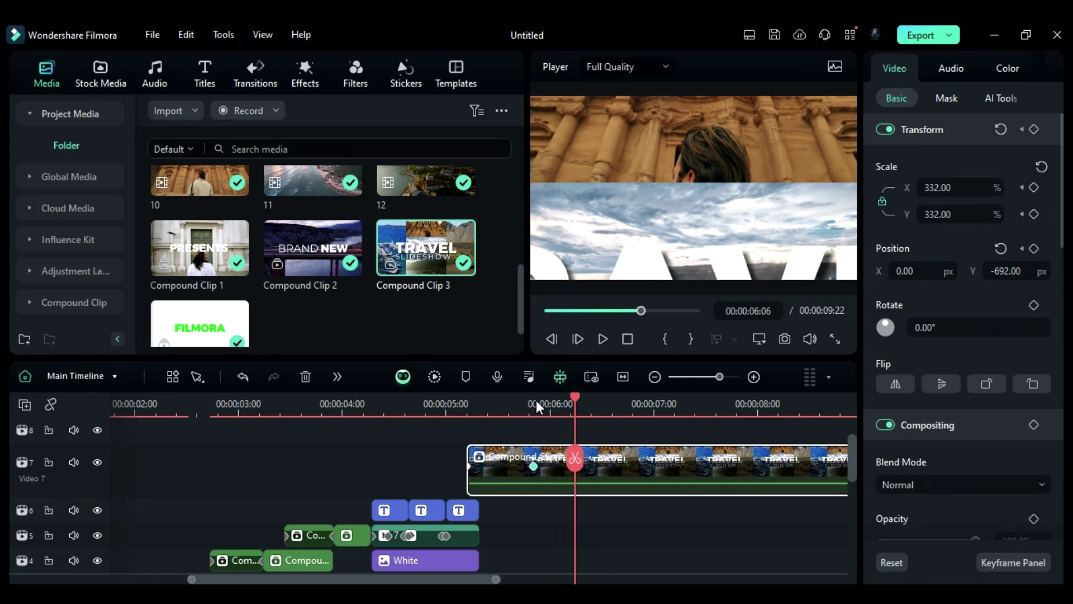
click(1003, 126)
- Extend the PROMO title, clip 7 and the White background under the compound clip to about 00:00:05:21
mouse_move(469, 405)
mouse_down()
mouse_move(485, 410)
mouse_move(467, 411)
mouse_up()
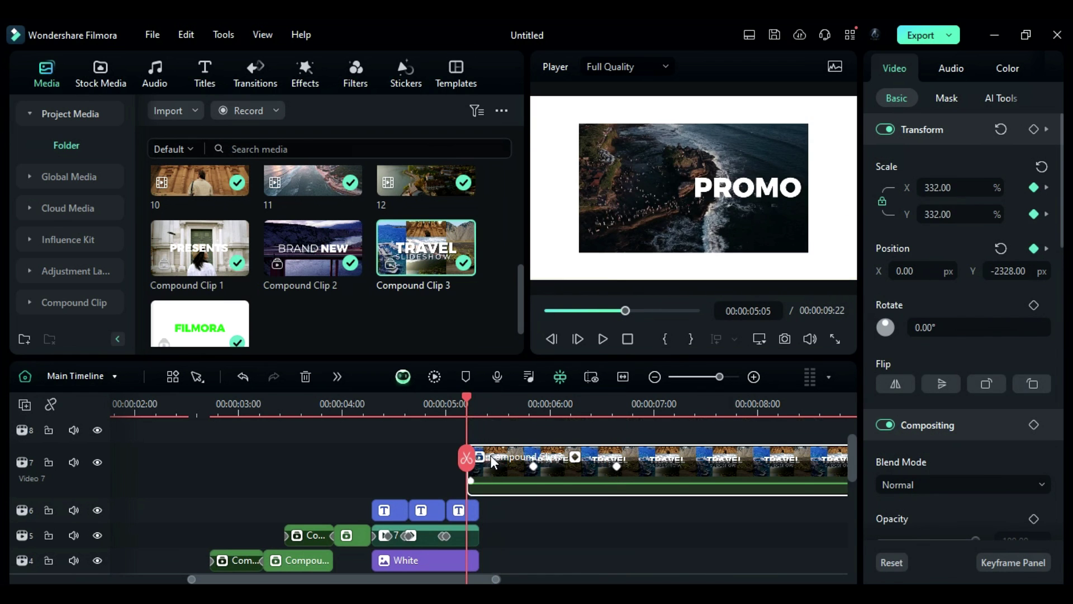
scroll(492, 462, down, 1)
drag(478, 463, 533, 464)
drag(479, 489, 534, 489)
drag(478, 513, 532, 513)
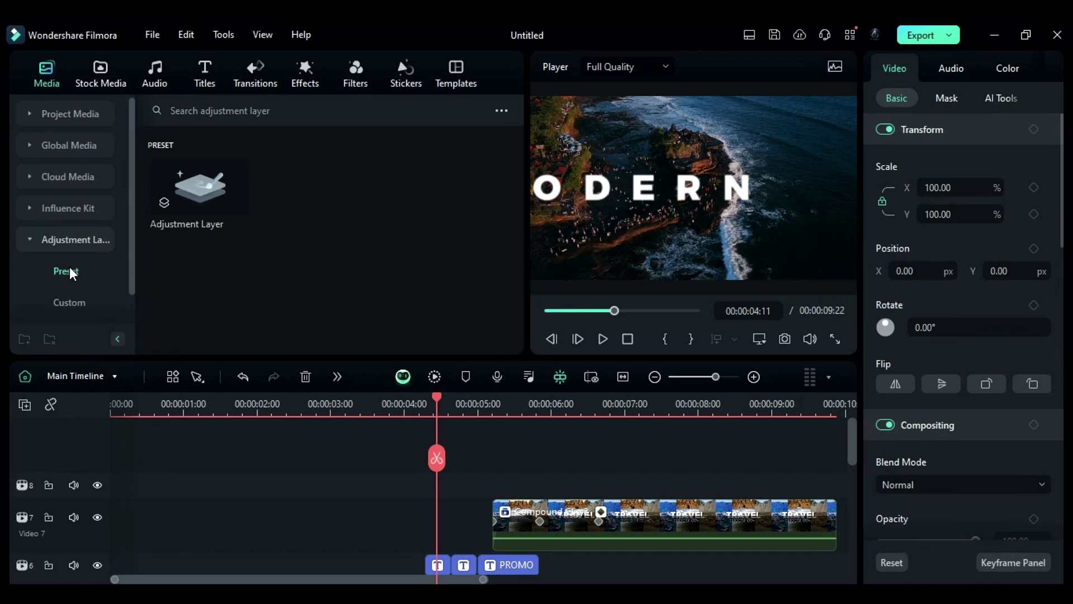
- Add an adjustment layer on track 8 spanning the whole sequence to 00:00:09:22 and set its Sharpen to 23
drag(200, 186, 134, 484)
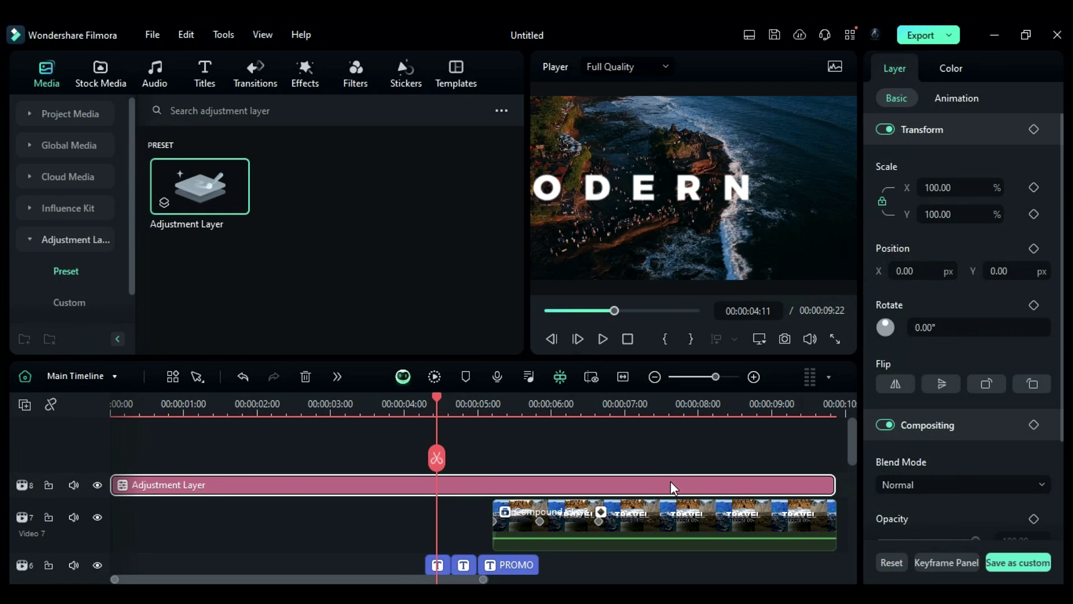
click(950, 67)
scroll(988, 467, down, 10)
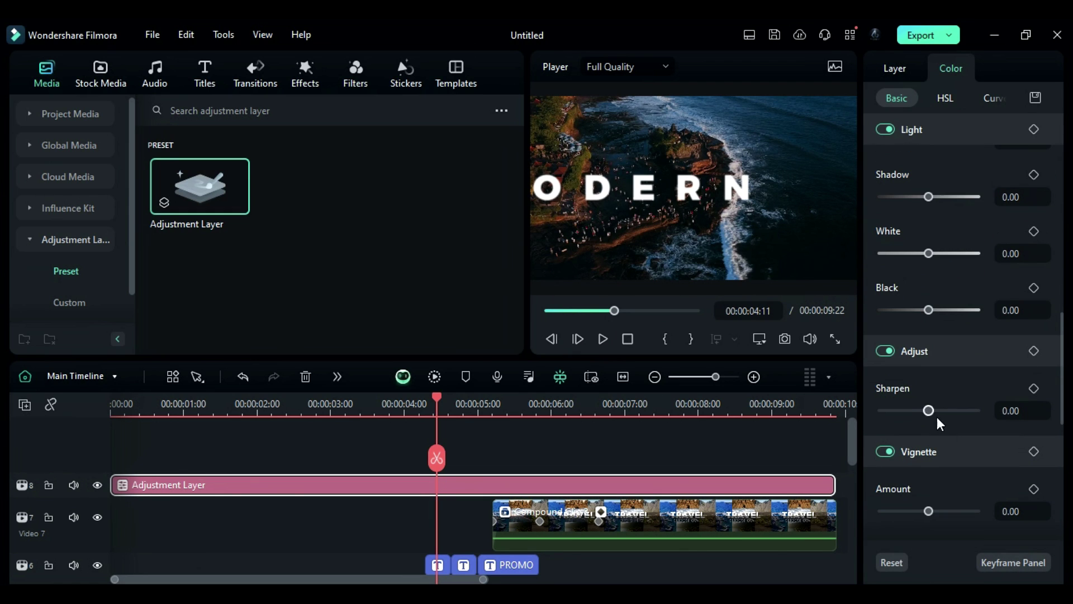
click(938, 412)
drag(938, 411, 940, 412)
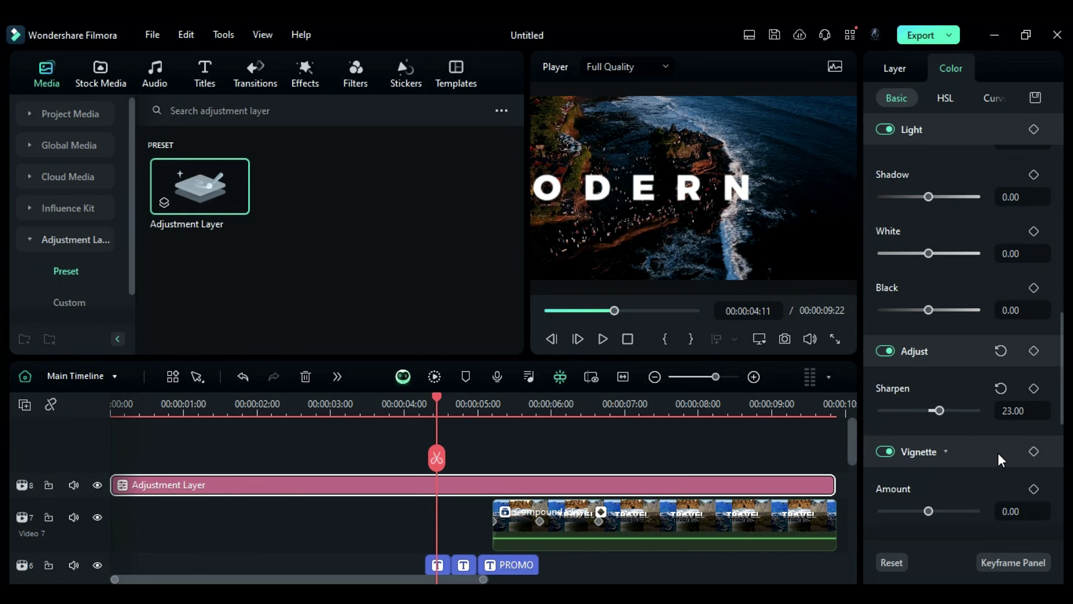
- Render the timeline preview and play back the finished opener from the beginning
click(435, 377)
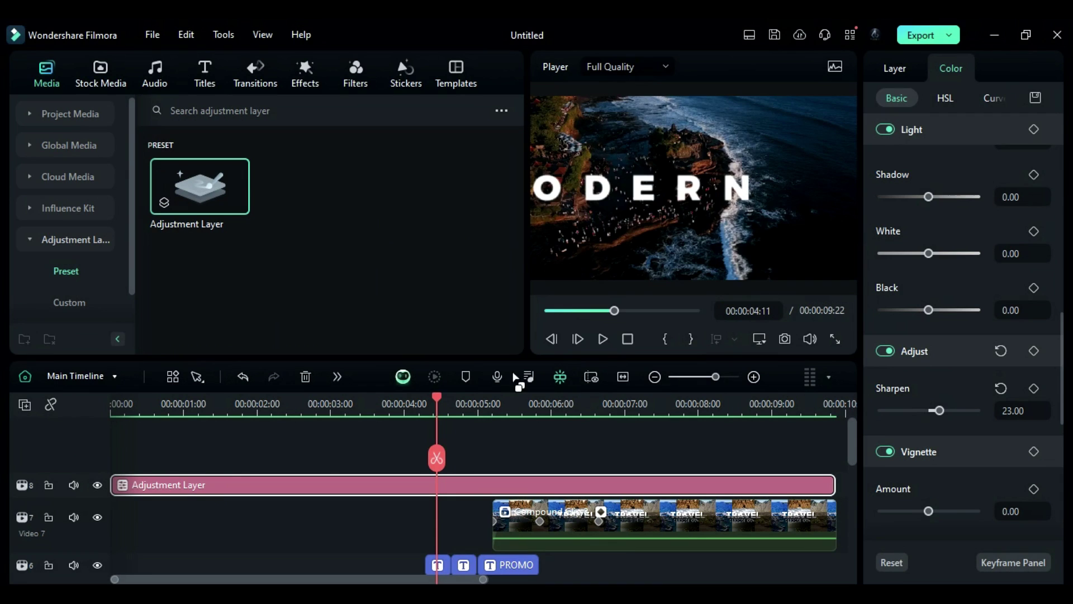
click(627, 339)
click(603, 338)
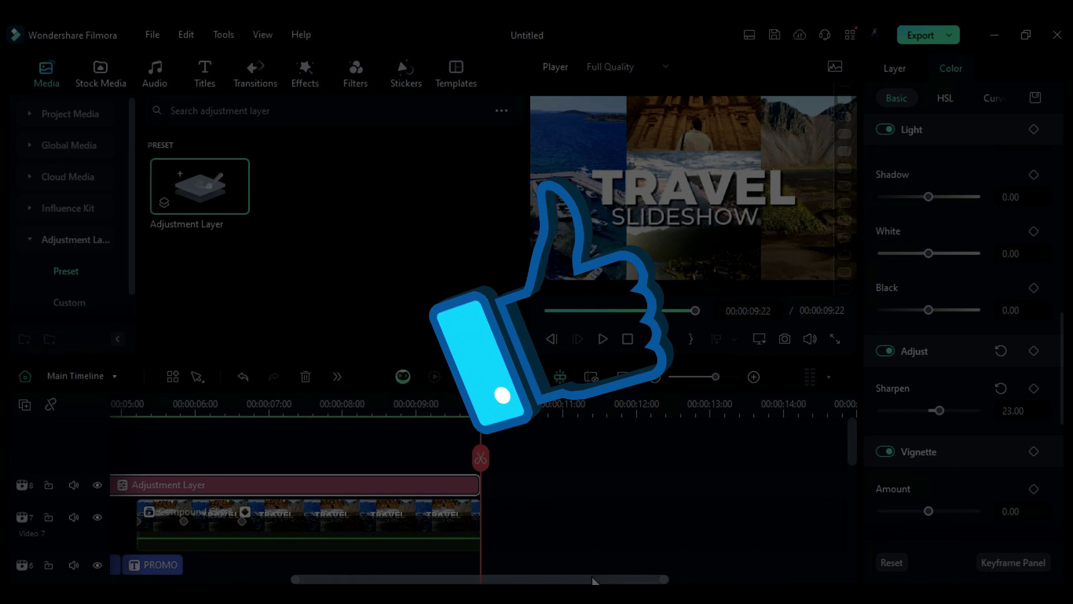
click(861, 593)
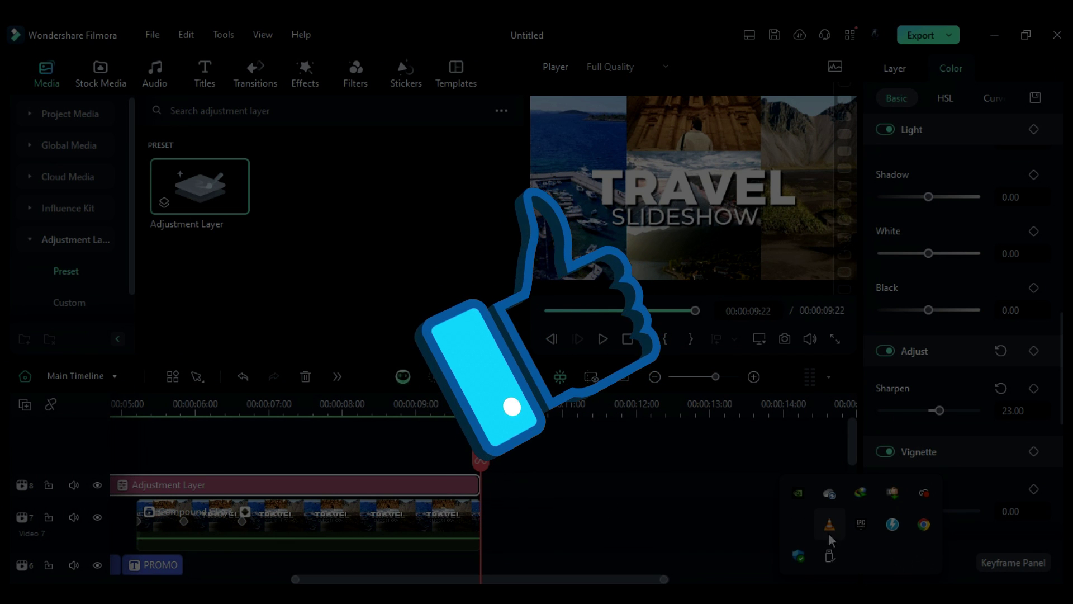